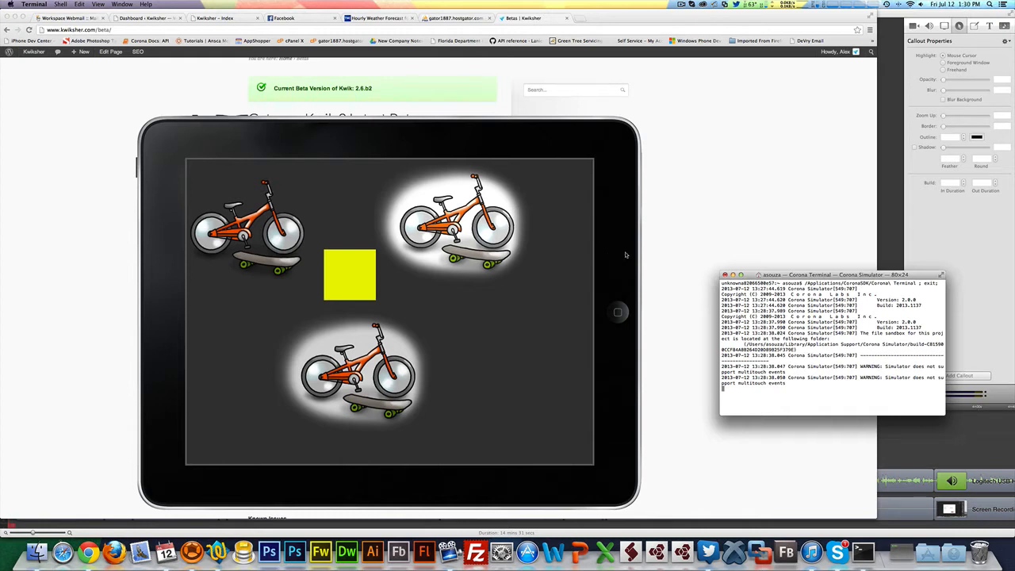
# Step: Move the terminal window beside the simulator, search the computer for "corona ter" to locate Corona Terminal, and dismiss the results
pyautogui.moveTo(800, 276); pyautogui.dragTo(752, 197)
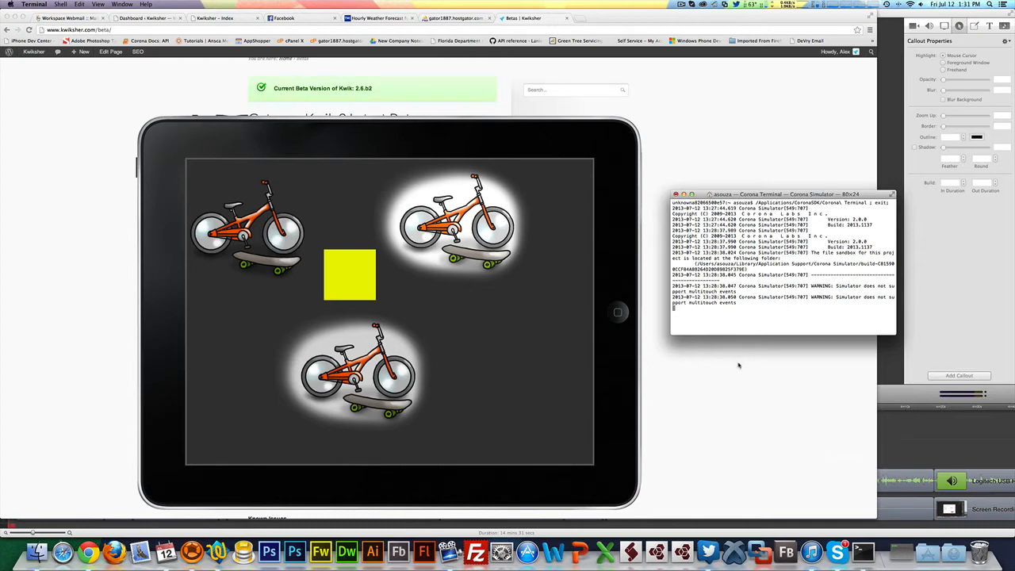
pyautogui.click(990, 5)
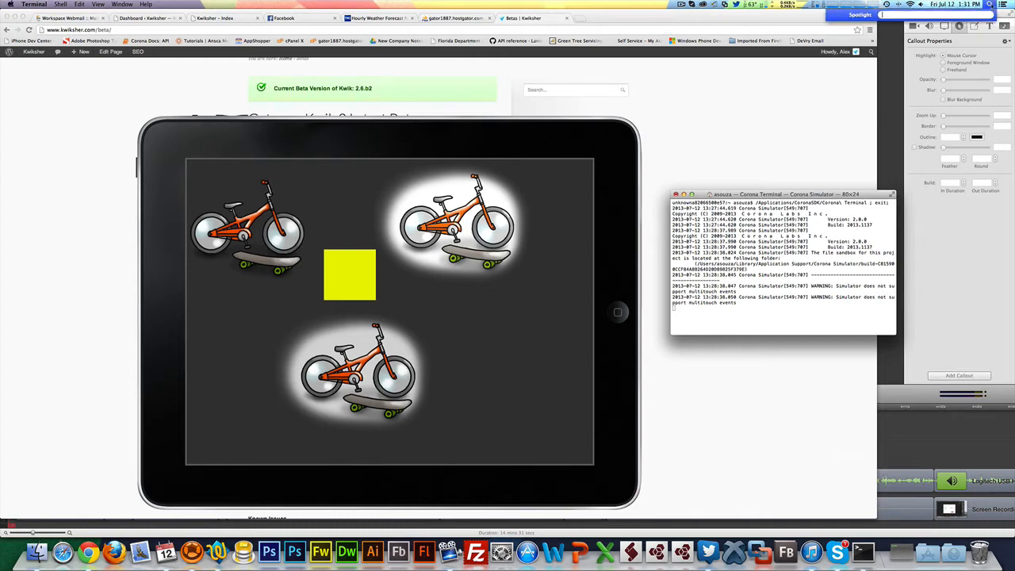
pyautogui.write('ter')
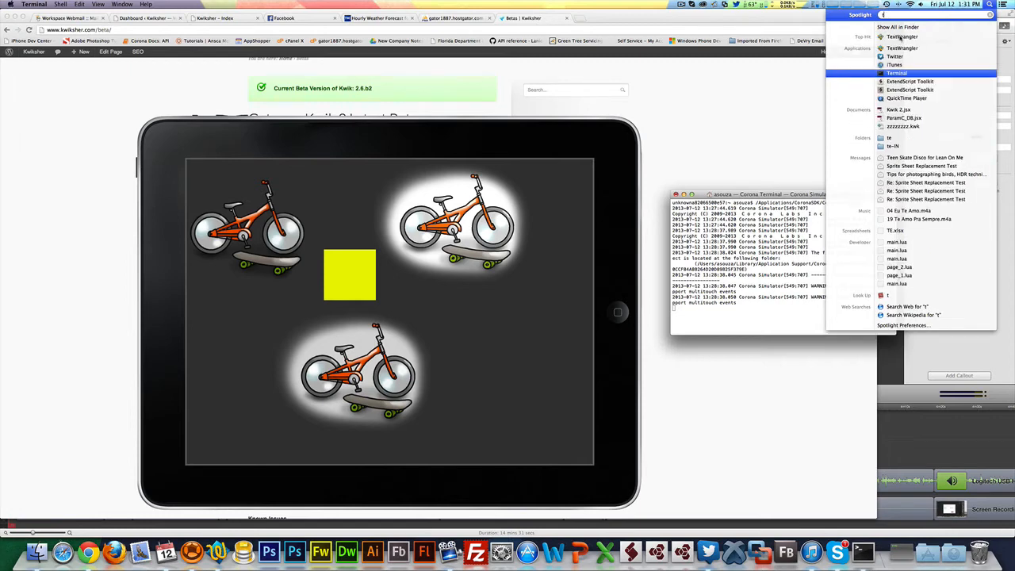
pyautogui.click(900, 37)
pyautogui.write('c')
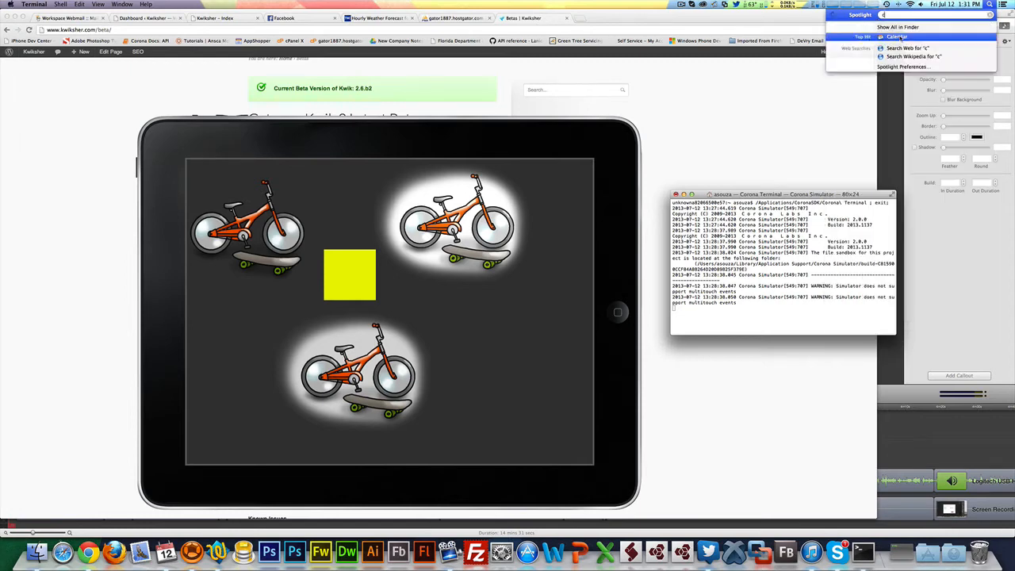
pyautogui.write('orona ter')
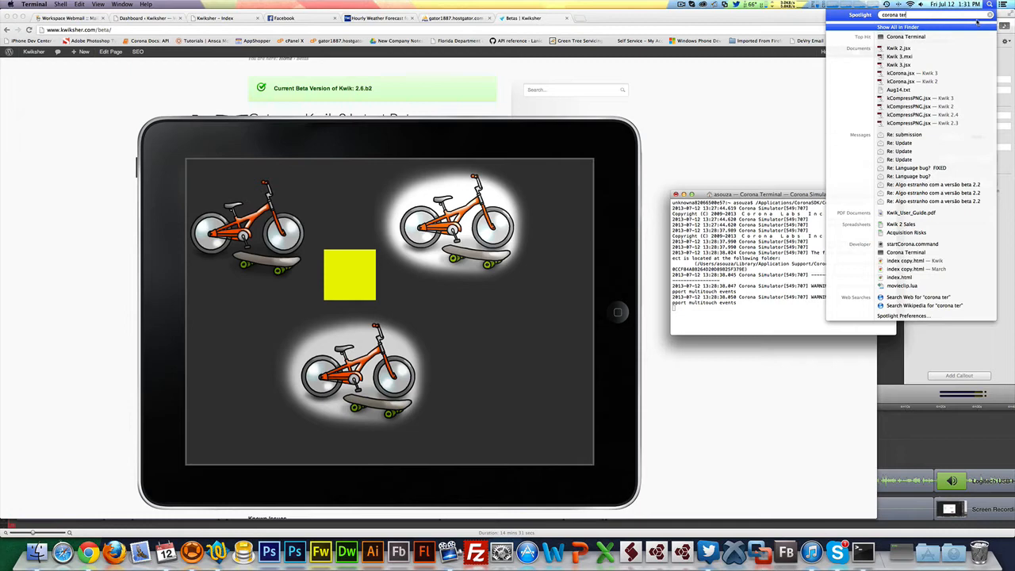
pyautogui.click(531, 148)
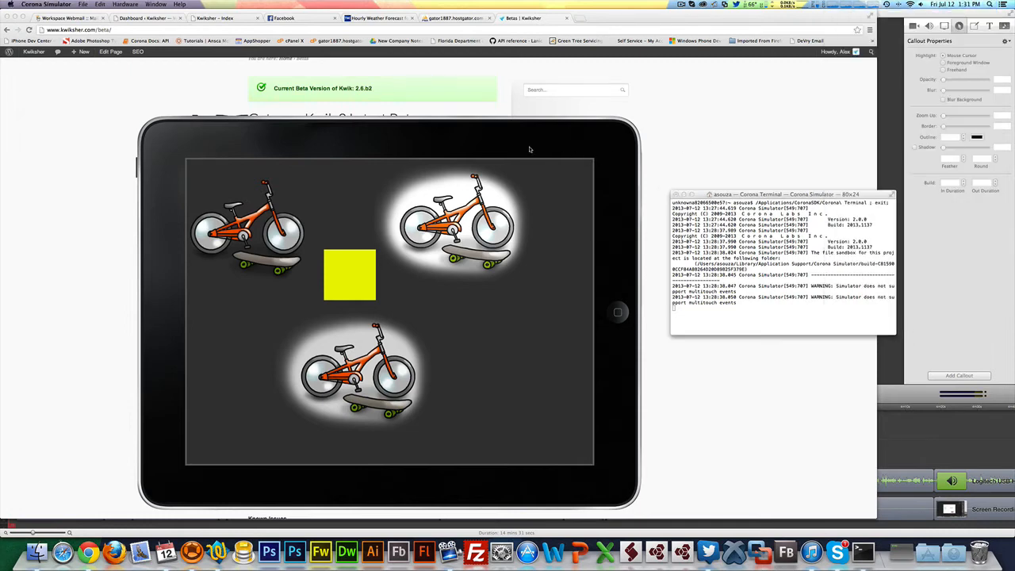
# Step: Close Corona Terminal together with its simulator and launch Adobe Photoshop CC
pyautogui.click(742, 276)
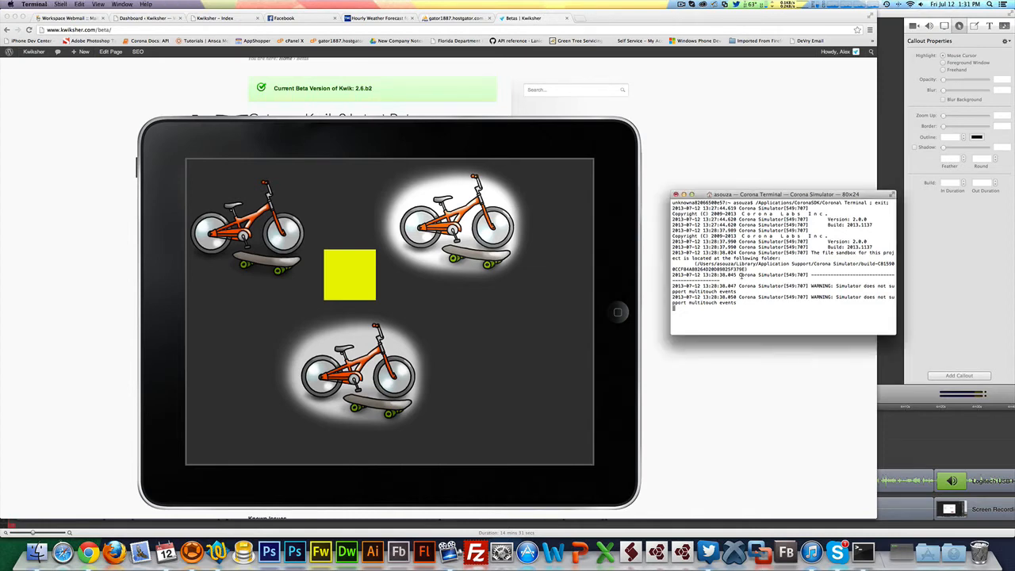
pyautogui.press('super+w')
pyautogui.click(834, 241)
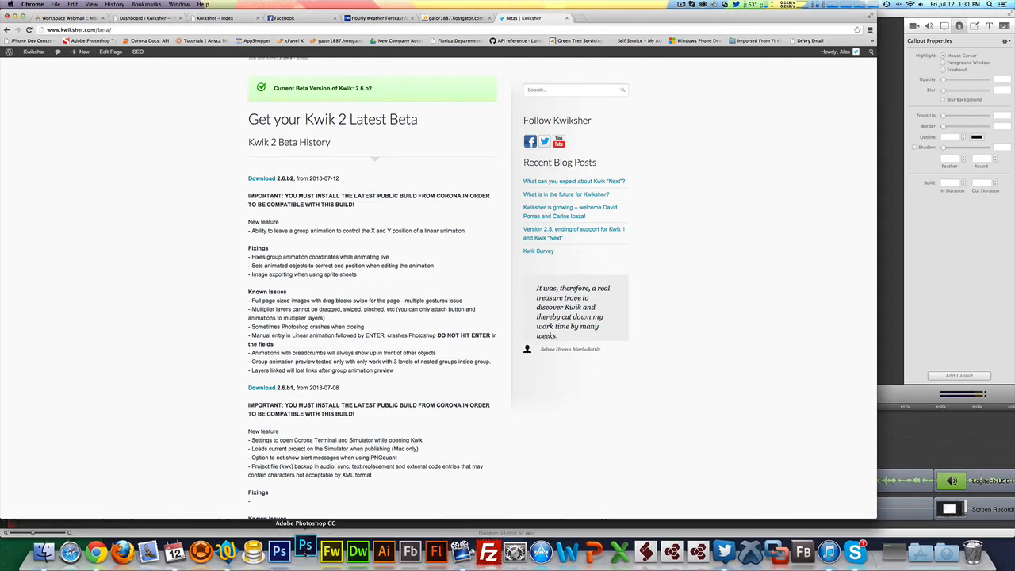
pyautogui.click(305, 547)
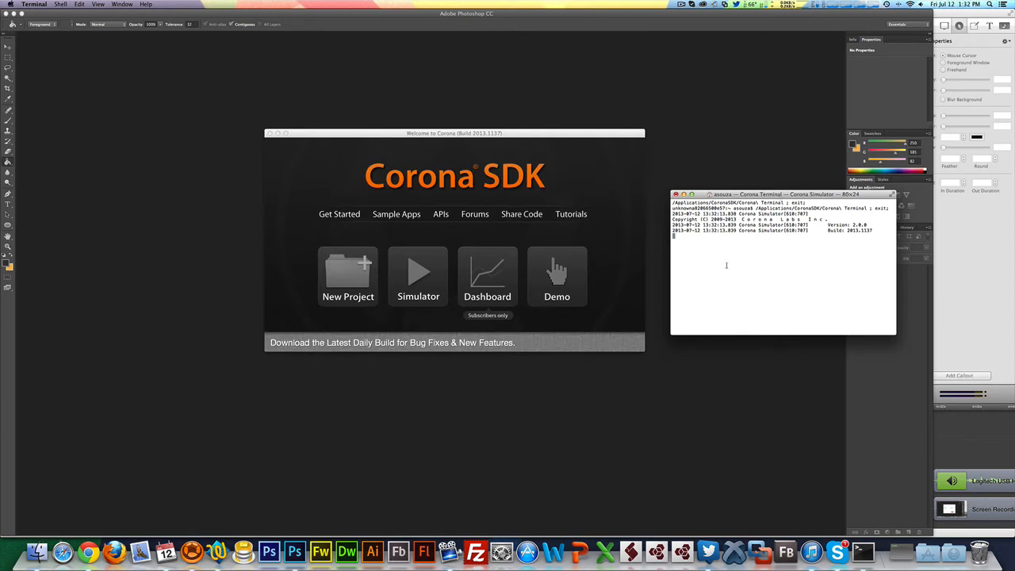
# Step: Review Kwik's general settings, including "Open Corona when Kwik starts", and close them
pyautogui.click(709, 156)
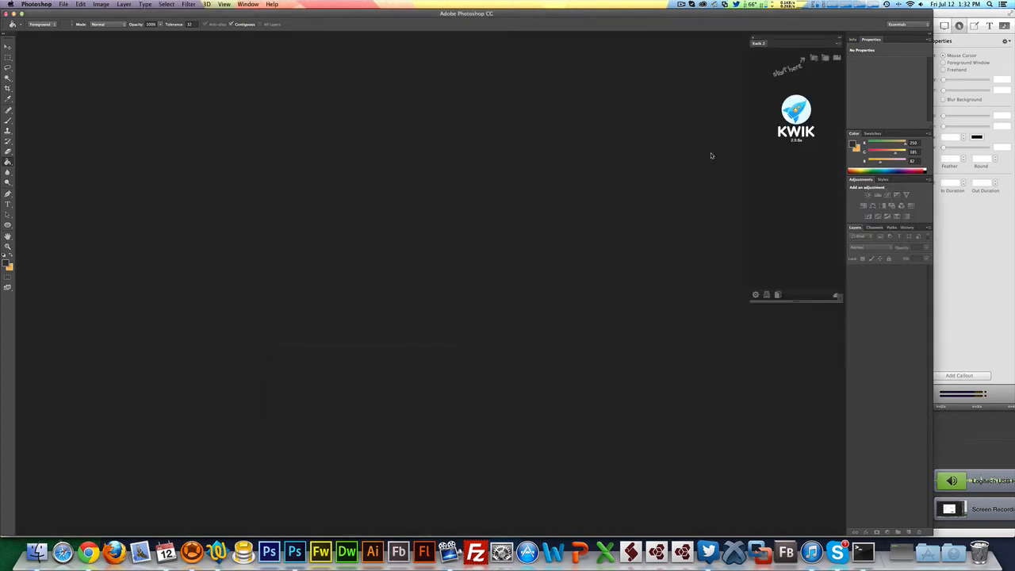
pyautogui.click(756, 295)
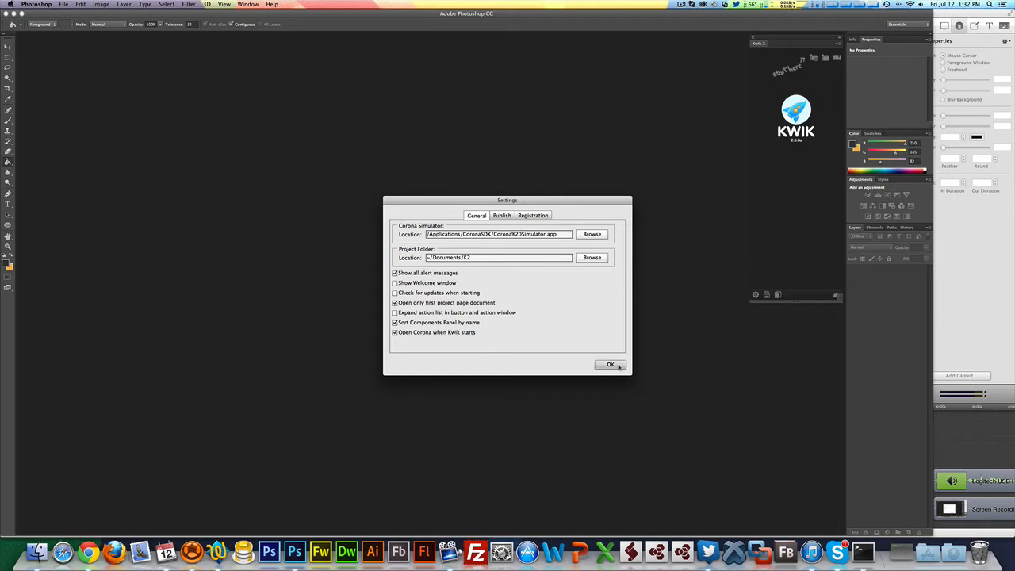
pyautogui.click(610, 364)
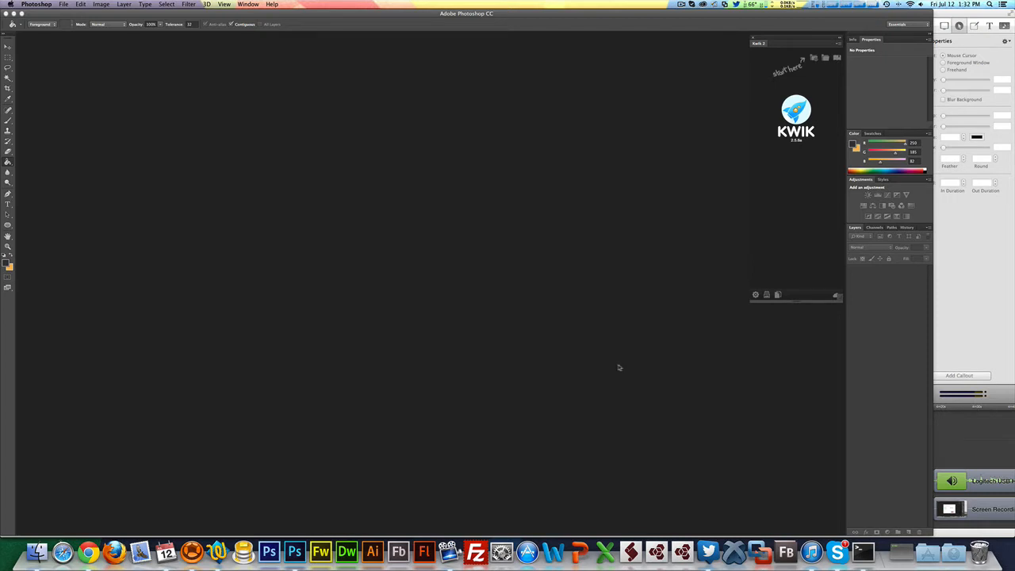
# Step: Switch to Corona Simulator and open main.lua of the recent project SSR
pyautogui.press('super+Tab')
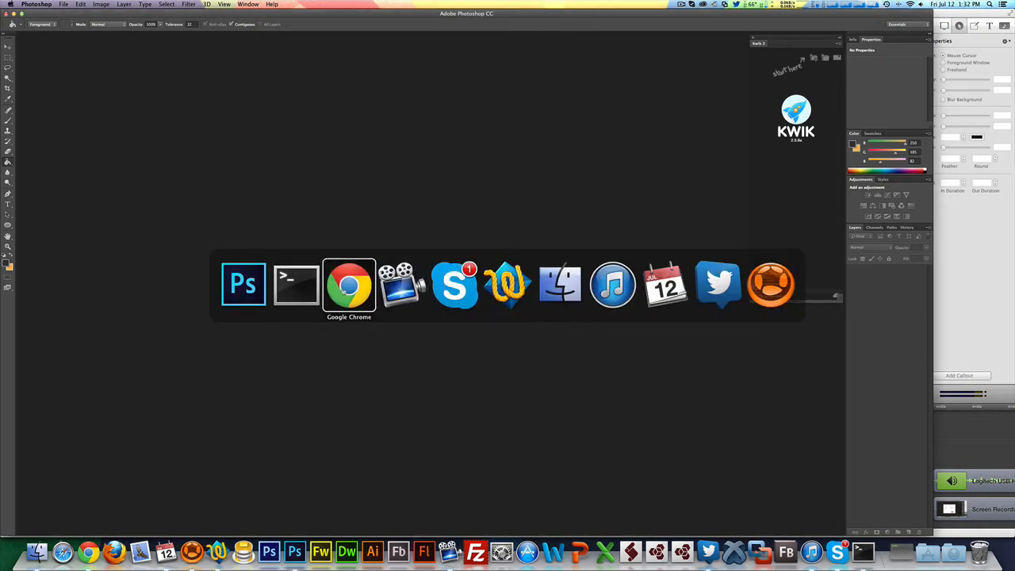
pyautogui.click(773, 295)
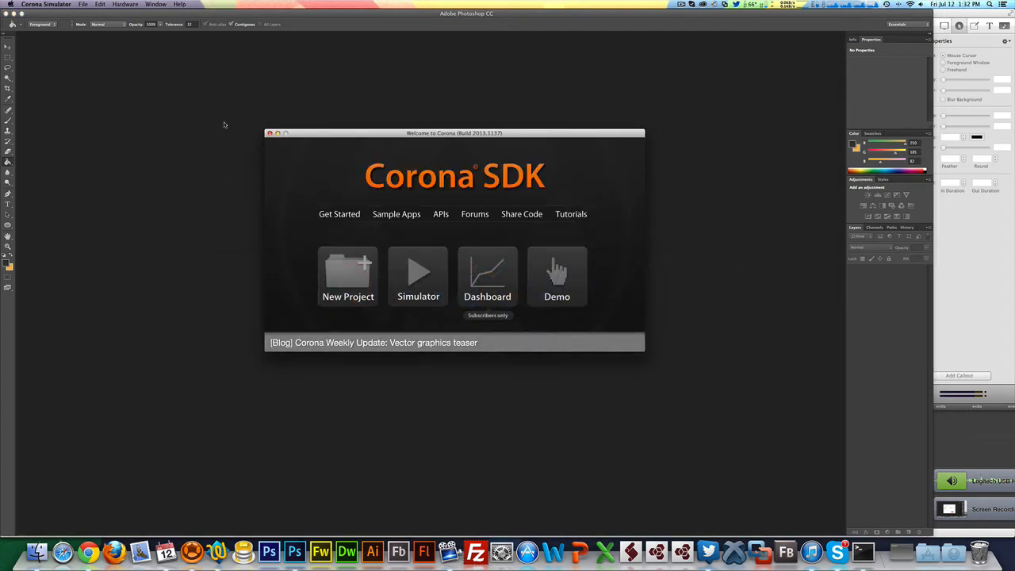
pyautogui.click(83, 4)
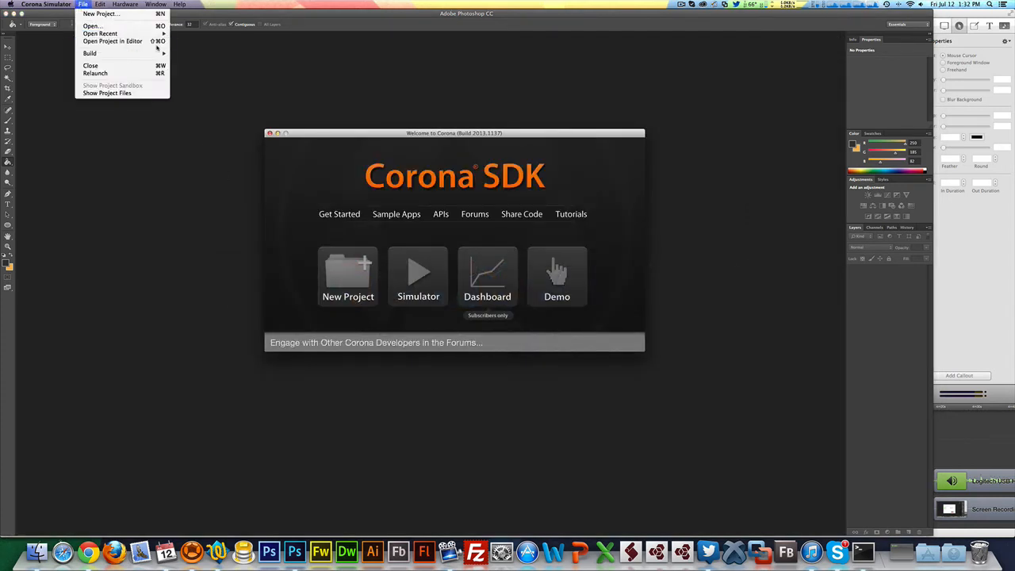
pyautogui.moveTo(142, 33)
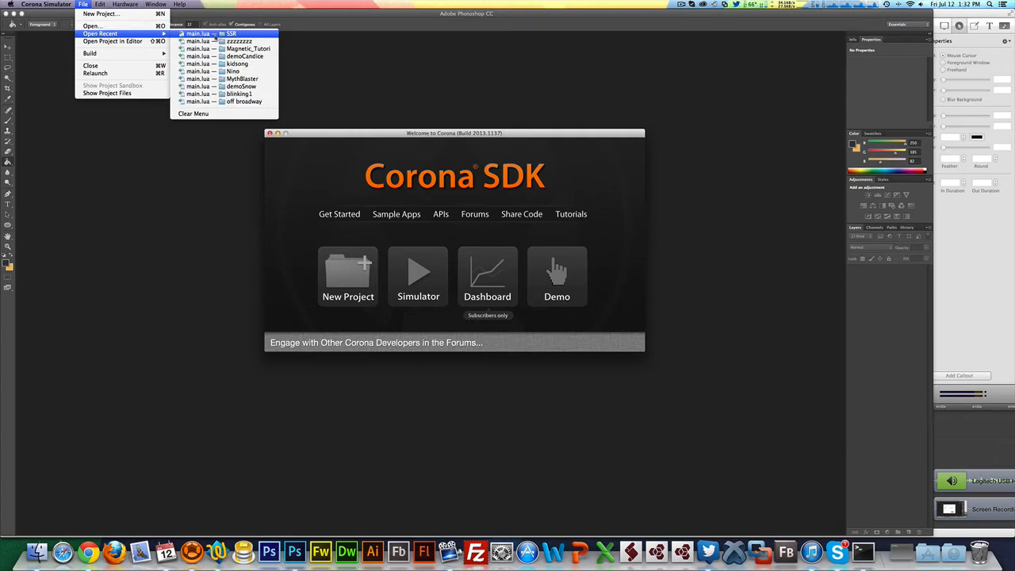
pyautogui.click(200, 35)
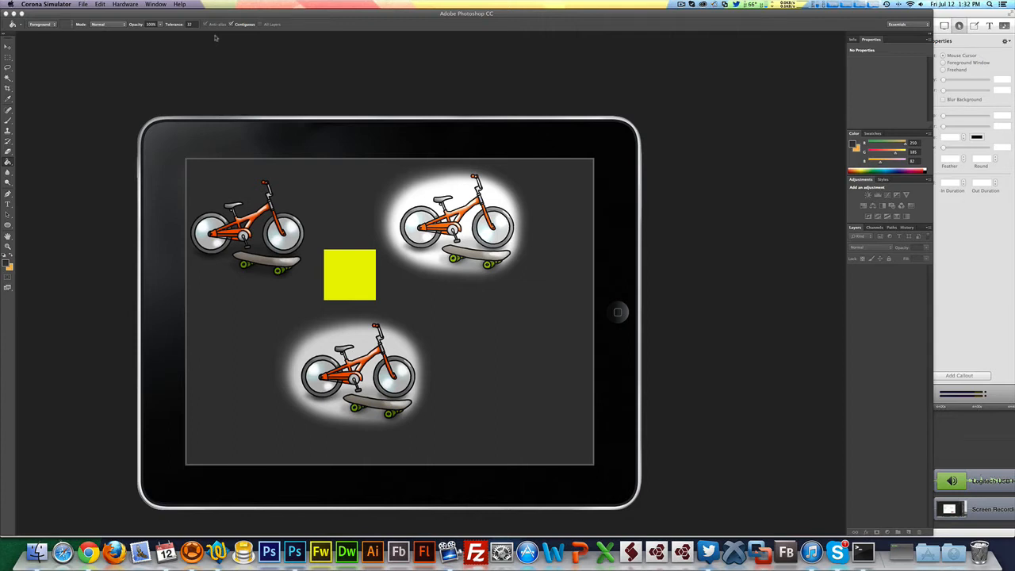
# Step: Return to Photoshop and open the zzzzzzzz project in Kwik
pyautogui.click(83, 4)
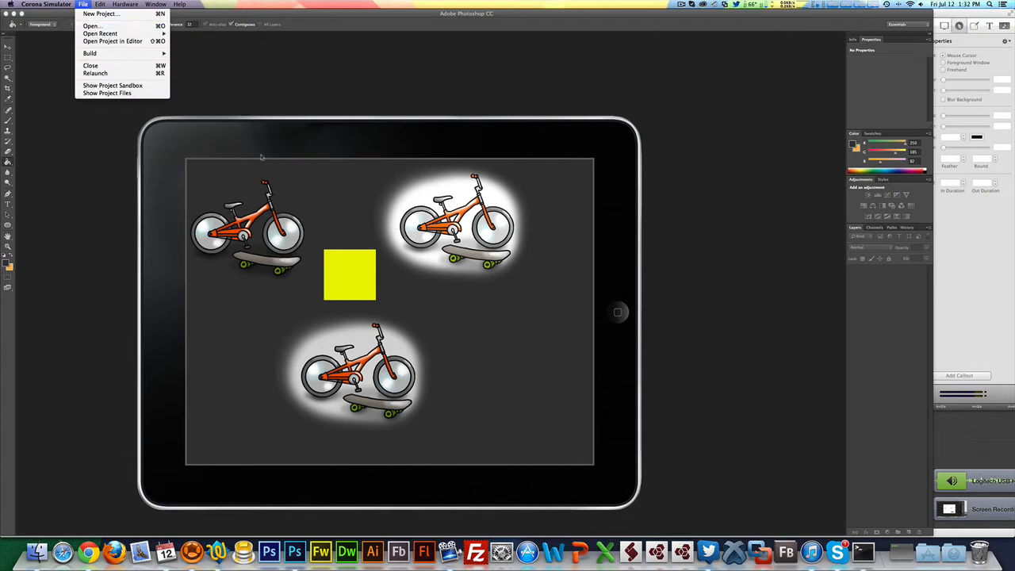
pyautogui.click(321, 93)
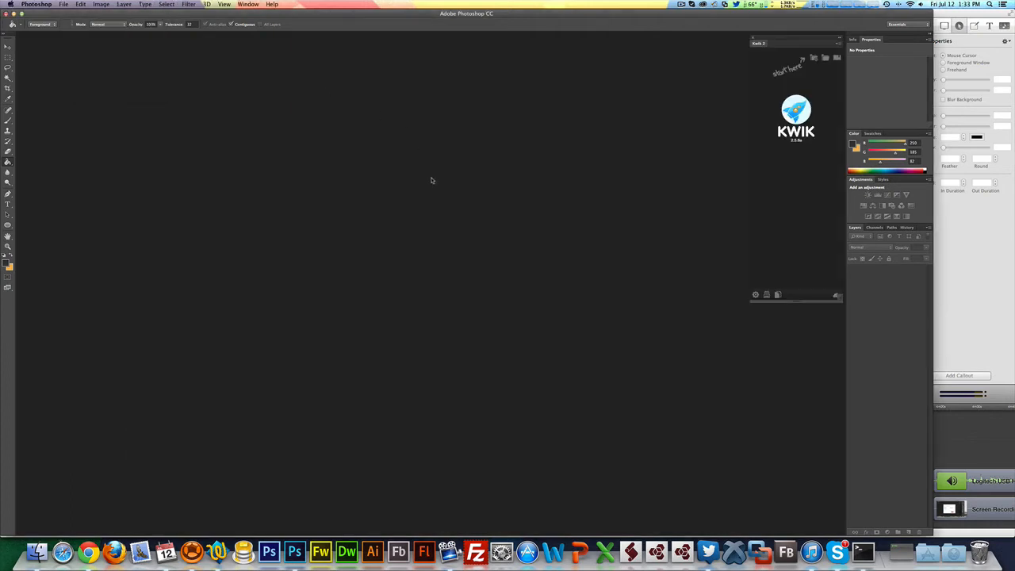
pyautogui.click(836, 58)
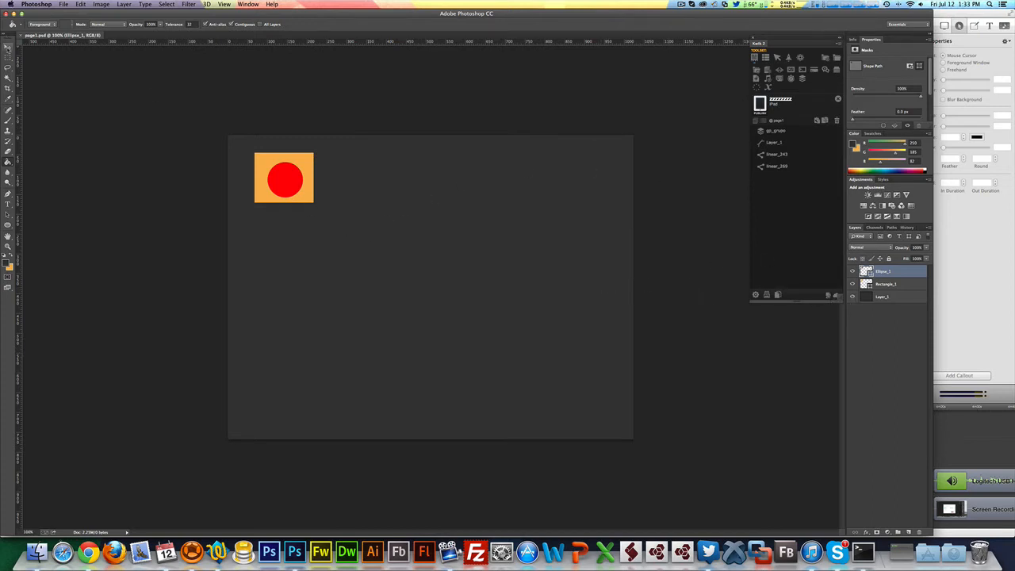
# Step: Move the Ellipse_1 and Rectangle_1 layers together horizontally to the canvas's upper-right corner and deselect them
pyautogui.press('v')
pyautogui.keyDown('shift'); pyautogui.click(888, 284); pyautogui.keyUp('shift')
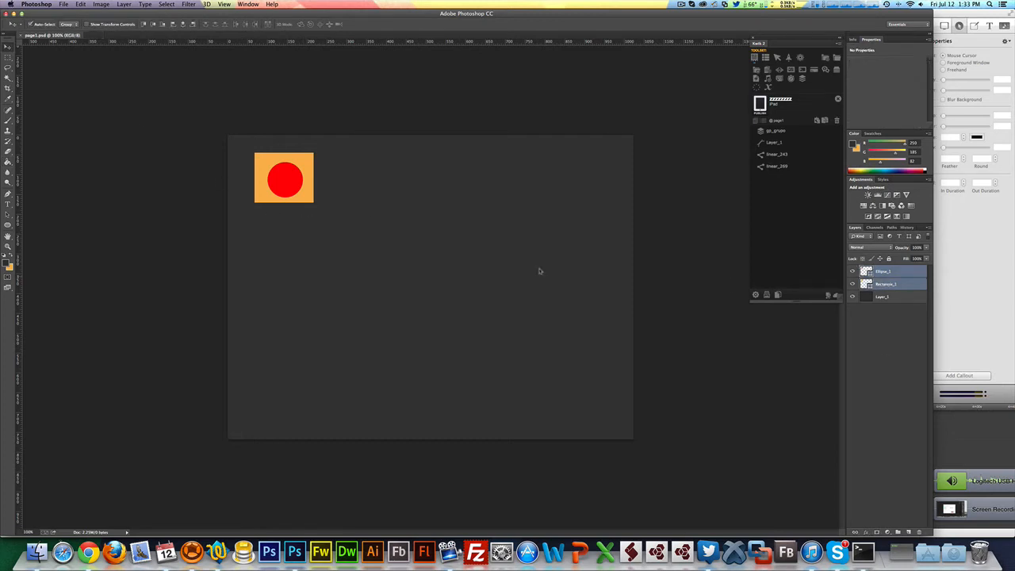
pyautogui.moveTo(449, 205); pyautogui.dragTo(594, 193)
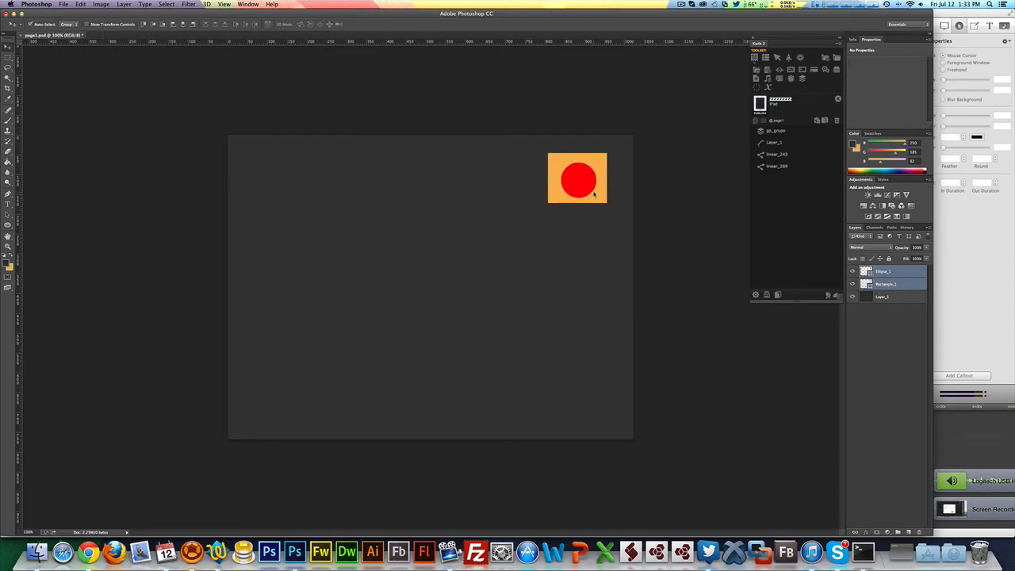
pyautogui.click(680, 218)
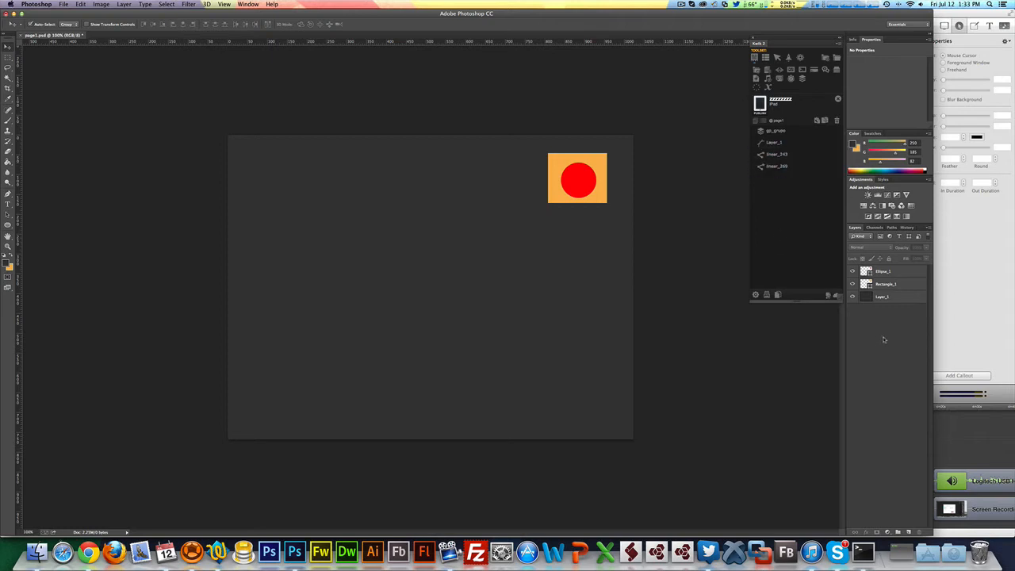
# Step: Review the settings of the linear_269 animation on Ellipse_1 and the linear_243 animation on group gp_grupo
pyautogui.click(870, 273)
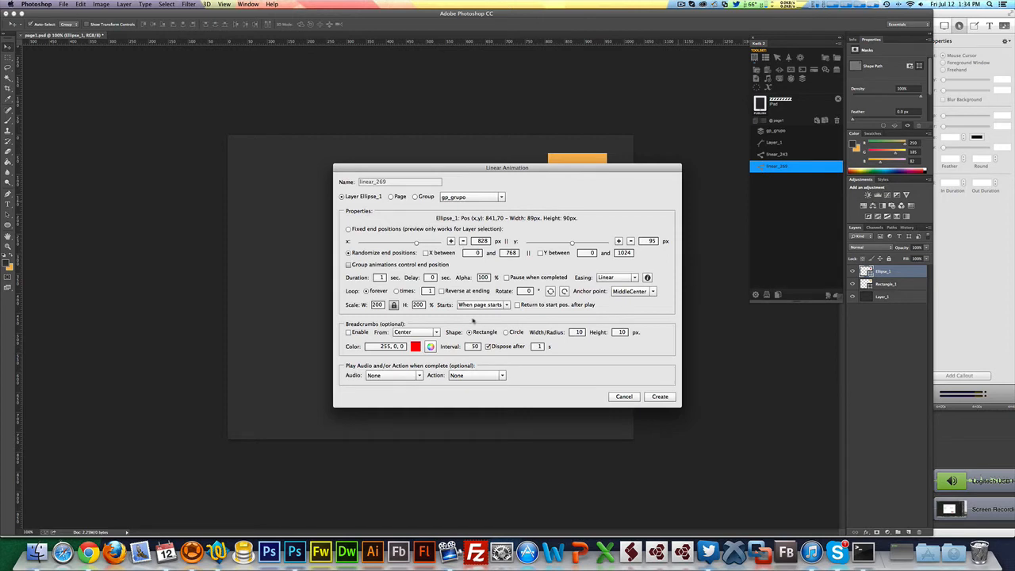
pyautogui.click(652, 400)
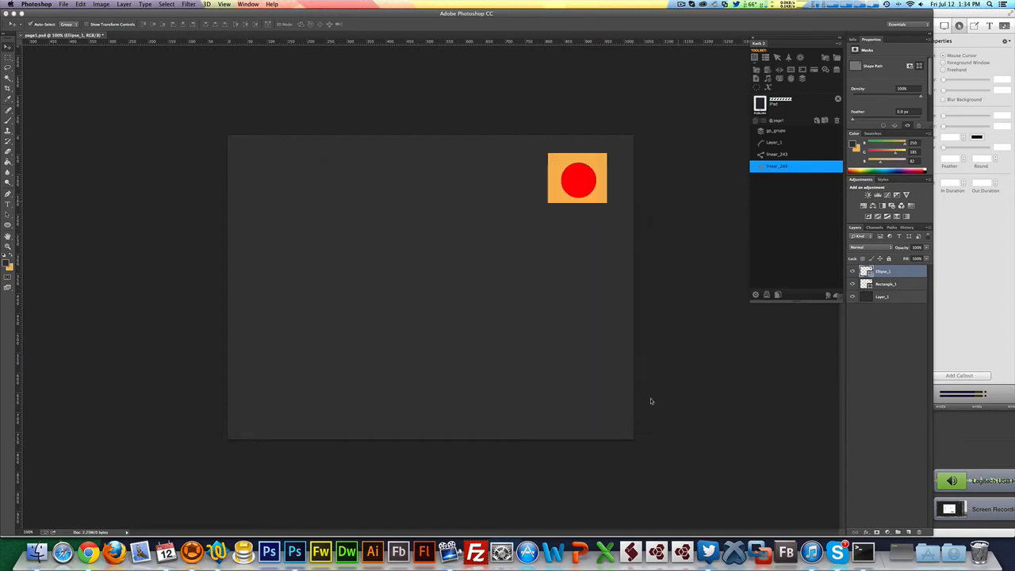
pyautogui.click(777, 155)
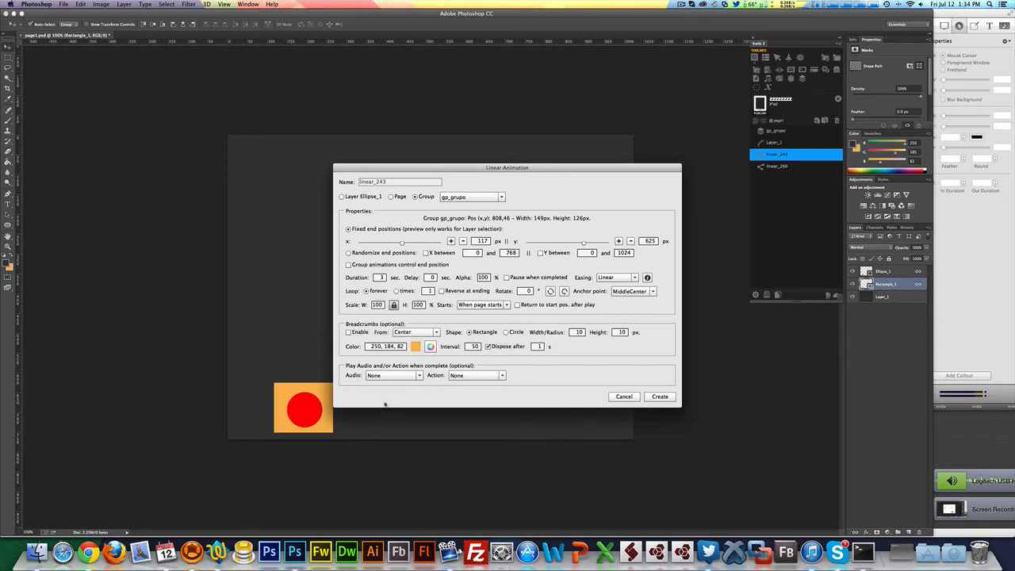
pyautogui.click(624, 396)
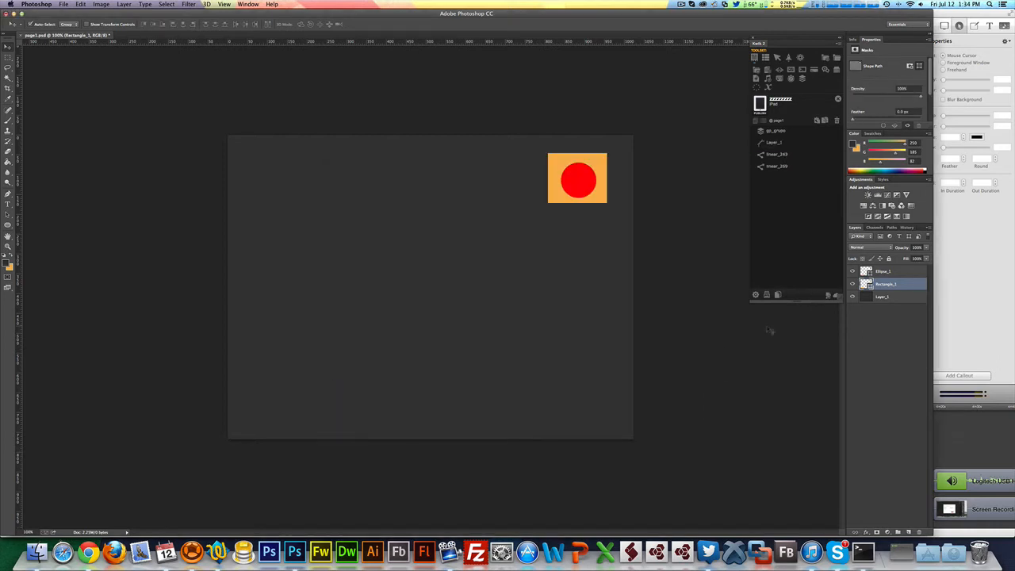
# Step: Publish the zzzzzzzz iPad project from Kwik and dismiss the publishing notices
pyautogui.click(778, 295)
pyautogui.click(760, 104)
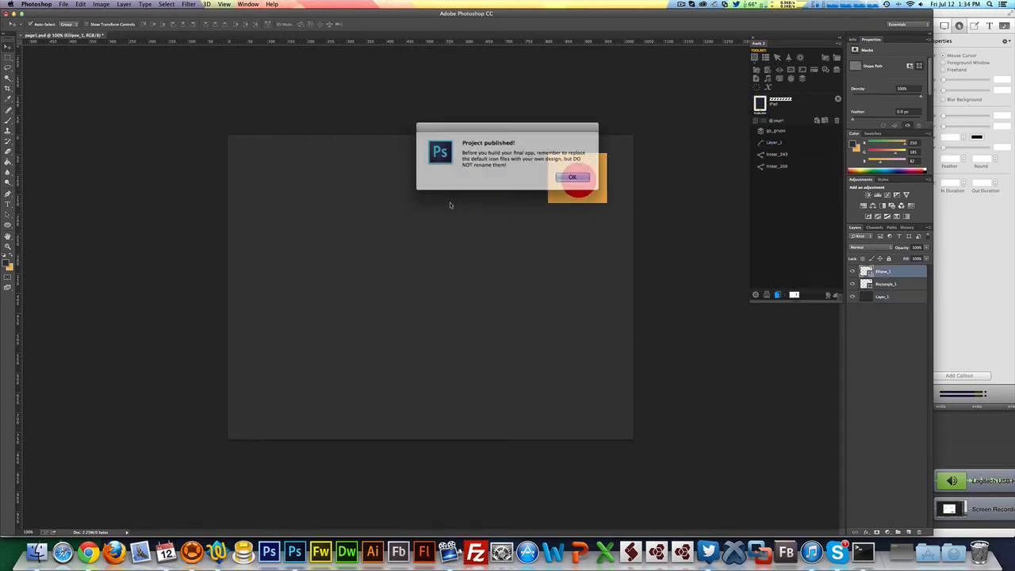
pyautogui.click(566, 176)
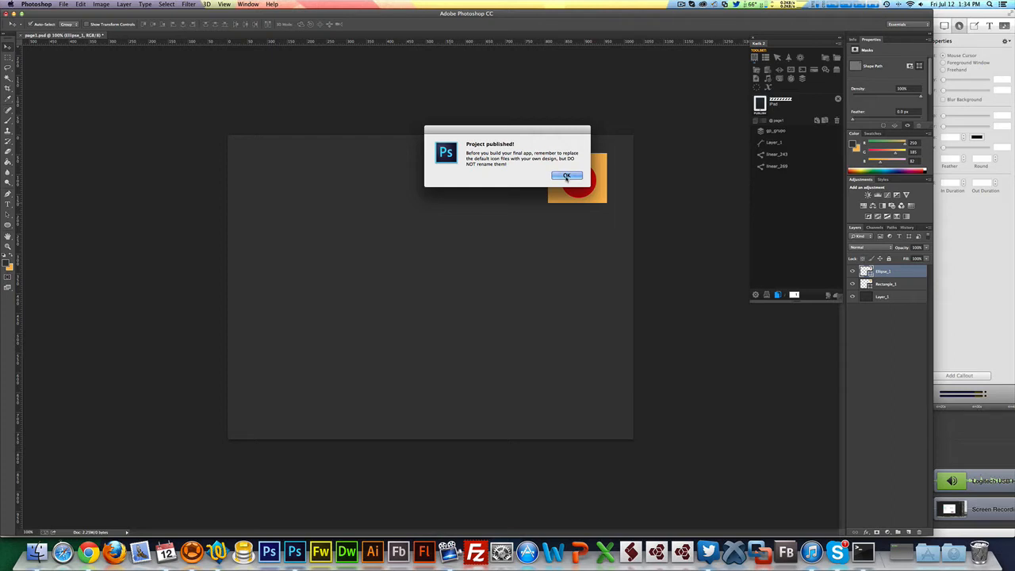
pyautogui.click(566, 176)
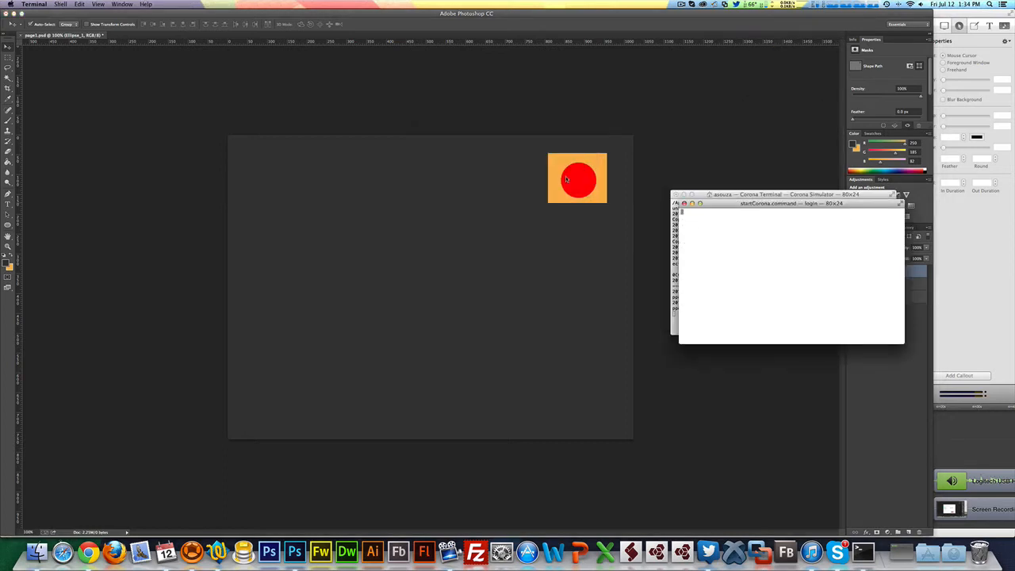
# Step: Switch to Corona Simulator, watch the animation of the published project, and move the simulator window higher
pyautogui.press('super+Tab')
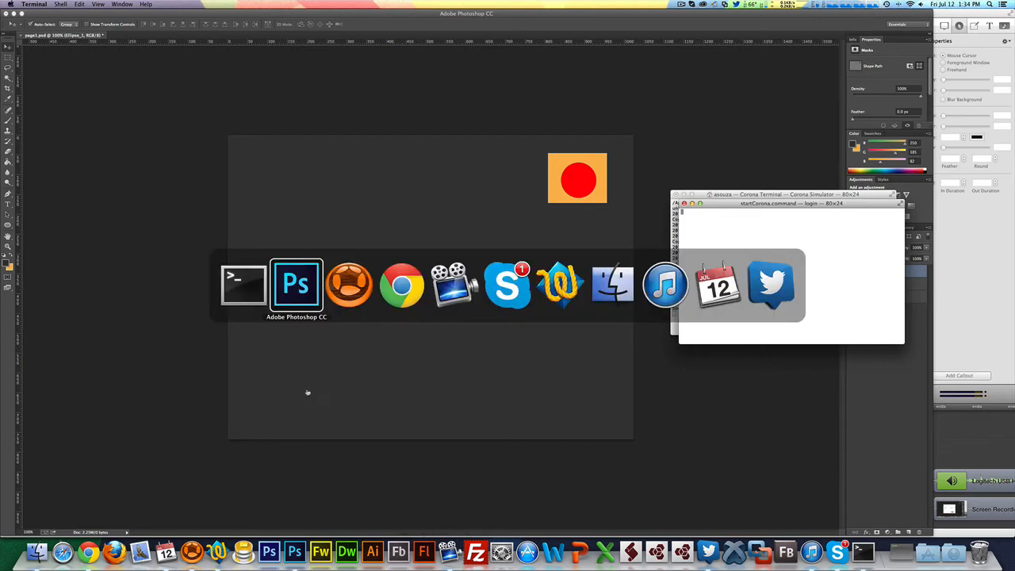
pyautogui.click(346, 292)
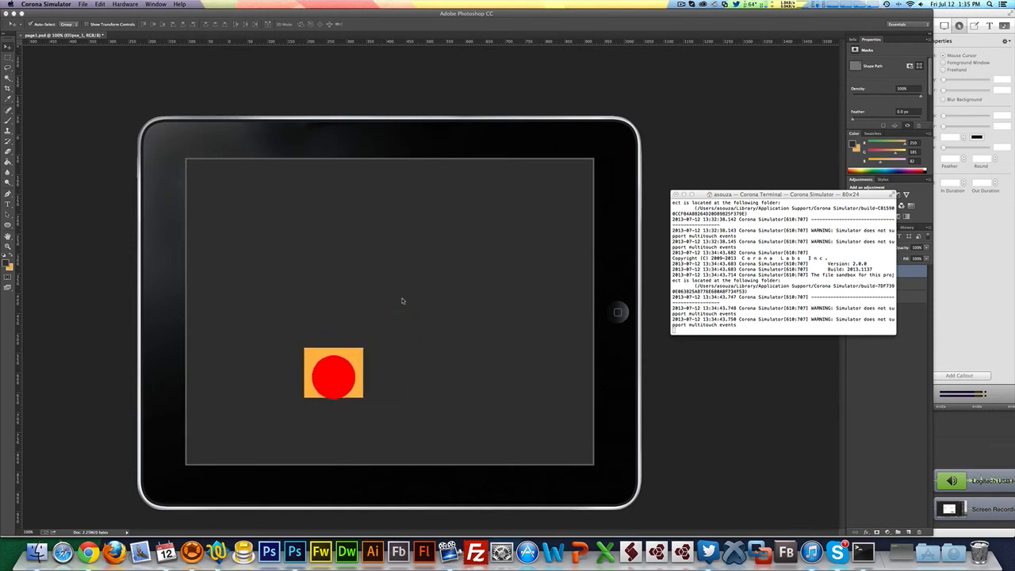
pyautogui.moveTo(603, 152); pyautogui.dragTo(604, 106)
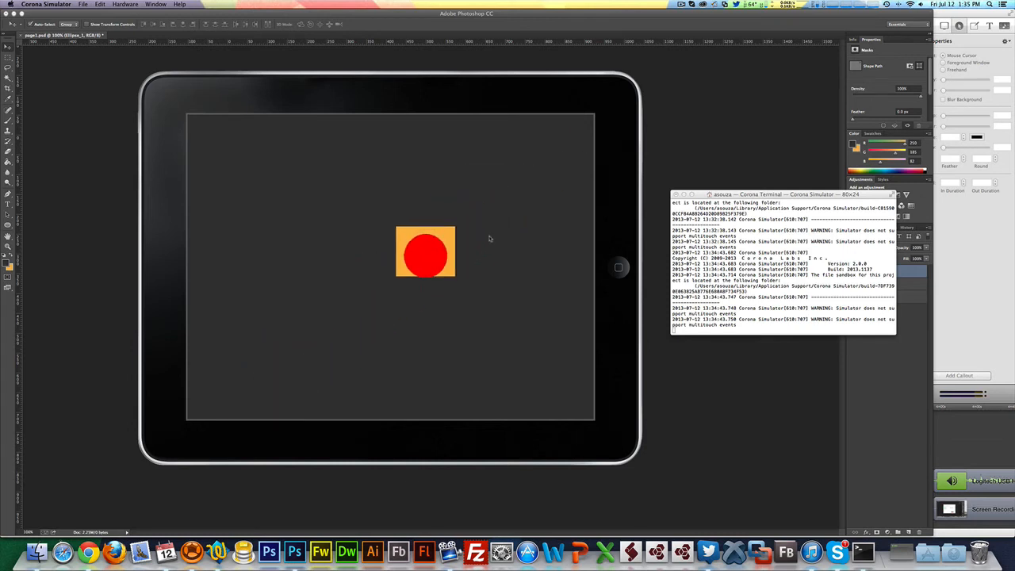
# Step: Switch to Photoshop, move the Ellipse_1 and Rectangle_1 layers together to the canvas's upper-left corner, and publish the zzzzzzzz project
pyautogui.click(666, 159)
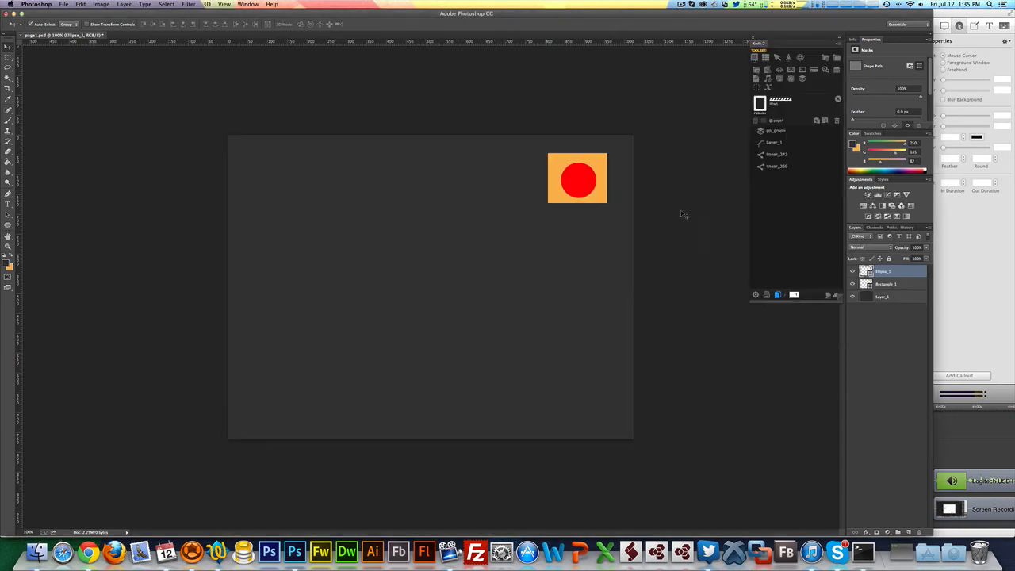
pyautogui.keyDown('shift'); pyautogui.click(886, 283); pyautogui.keyUp('shift')
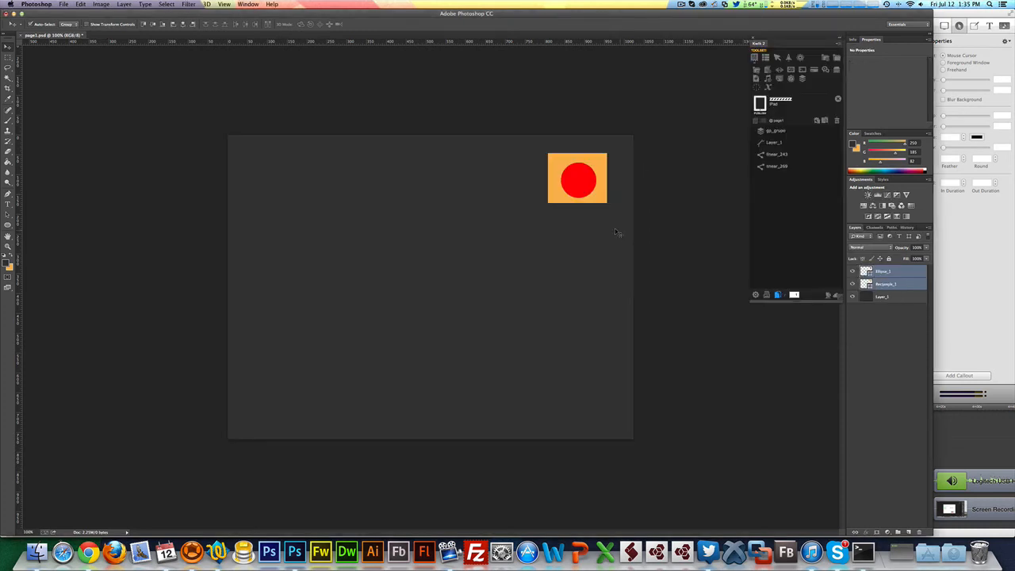
pyautogui.moveTo(601, 199); pyautogui.dragTo(315, 199)
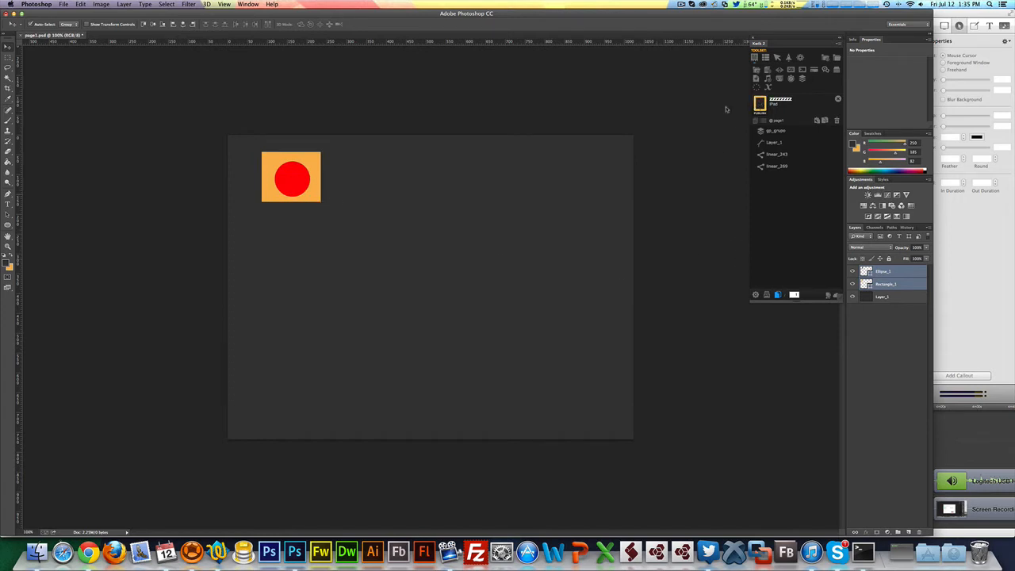
pyautogui.click(565, 175)
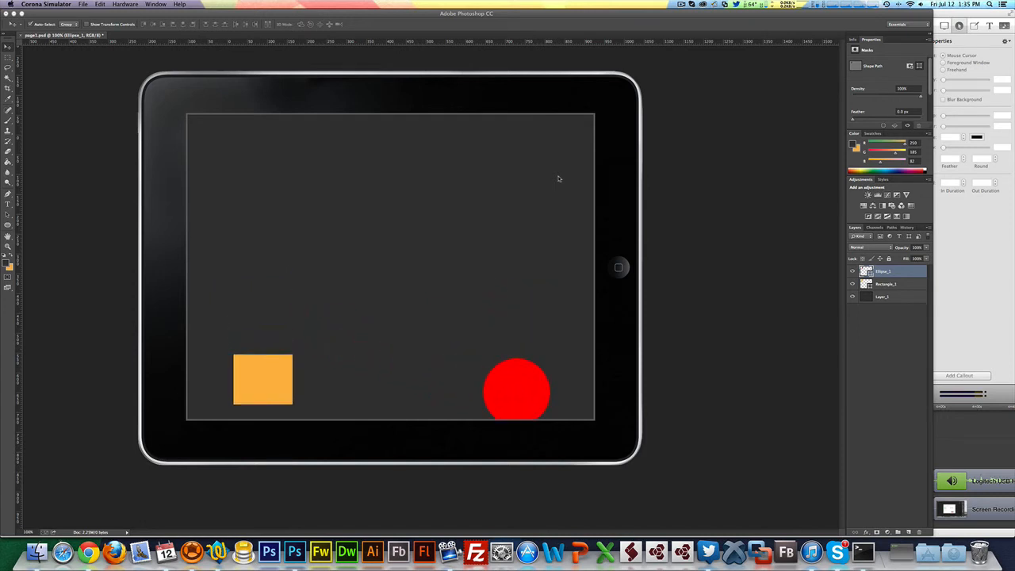
# Step: Switch to Photoshop, save the linear_269 animation on Ellipse_1 with fixed end positions, and publish the project again
pyautogui.click(657, 166)
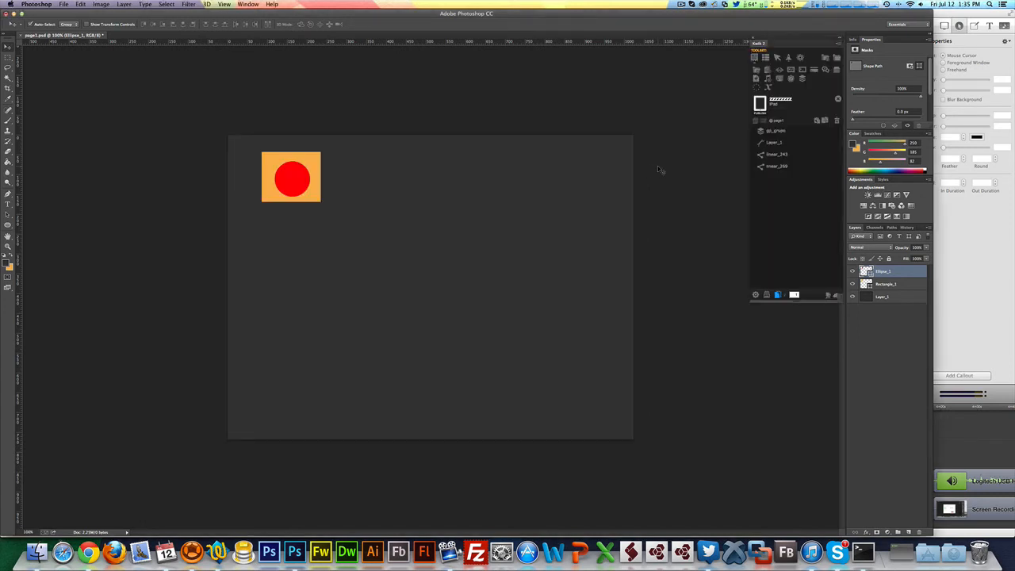
pyautogui.click(786, 165)
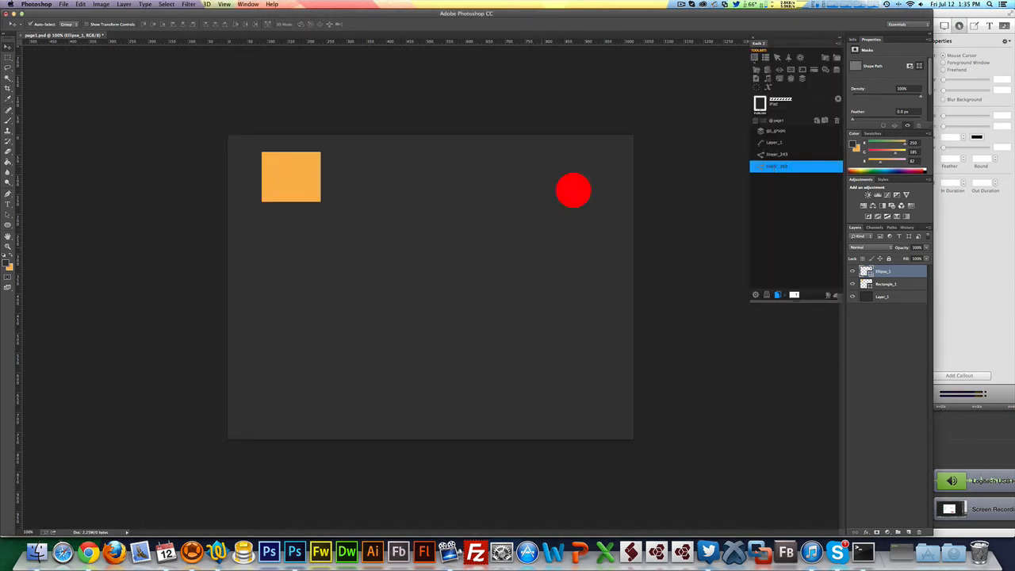
pyautogui.doubleClick(786, 166)
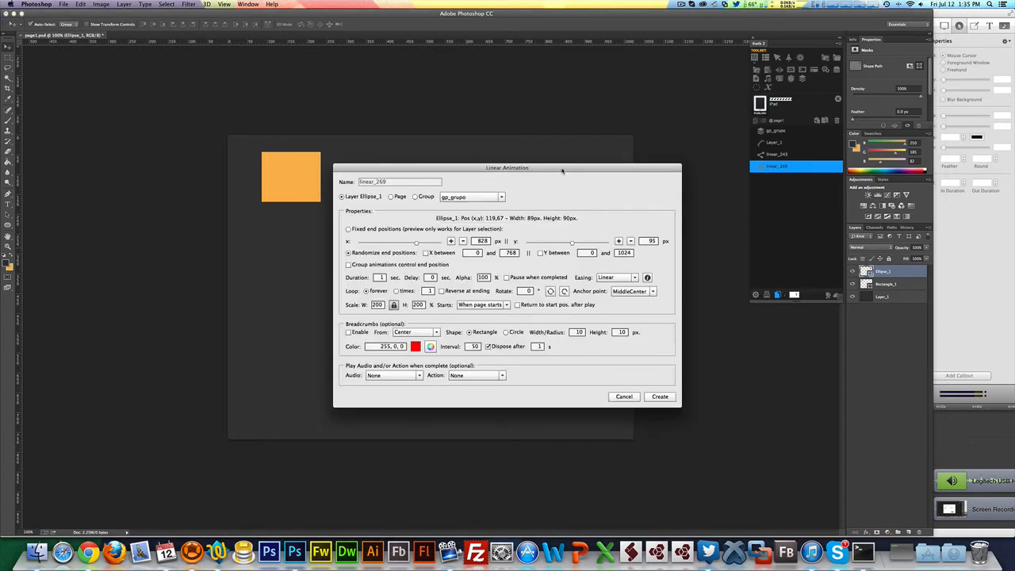
pyautogui.moveTo(562, 170); pyautogui.dragTo(520, 258)
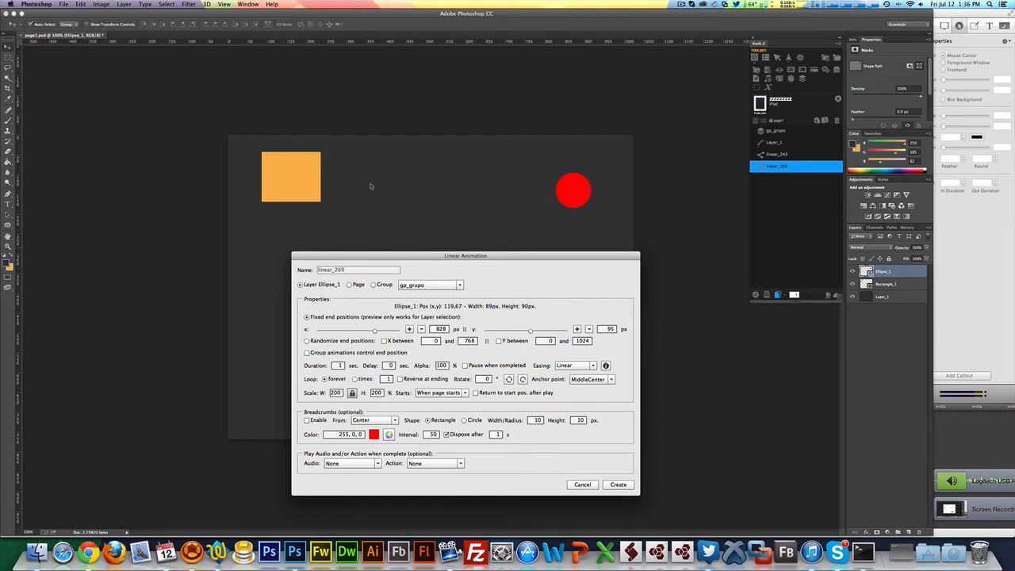
pyautogui.click(619, 485)
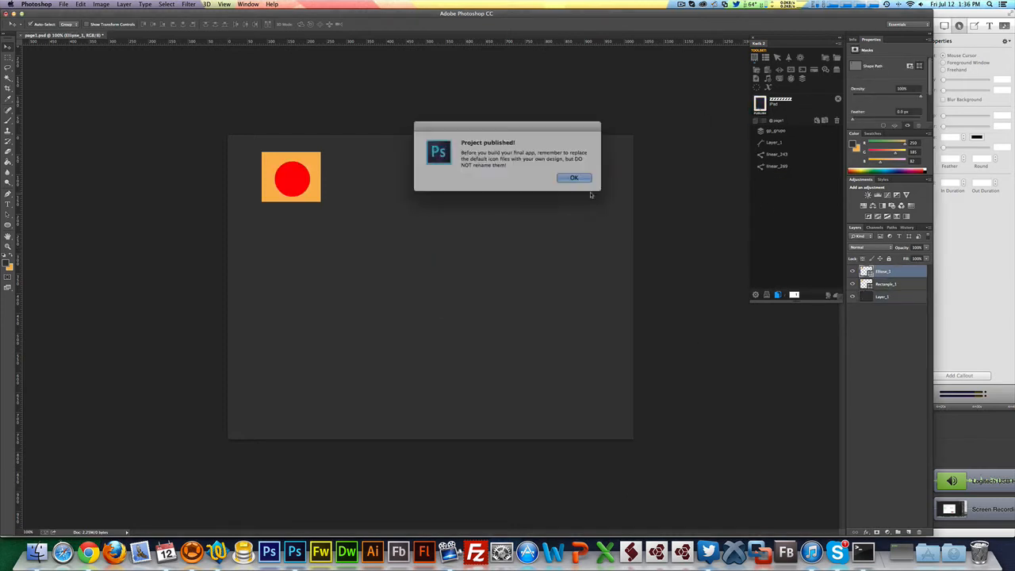
pyautogui.click(566, 176)
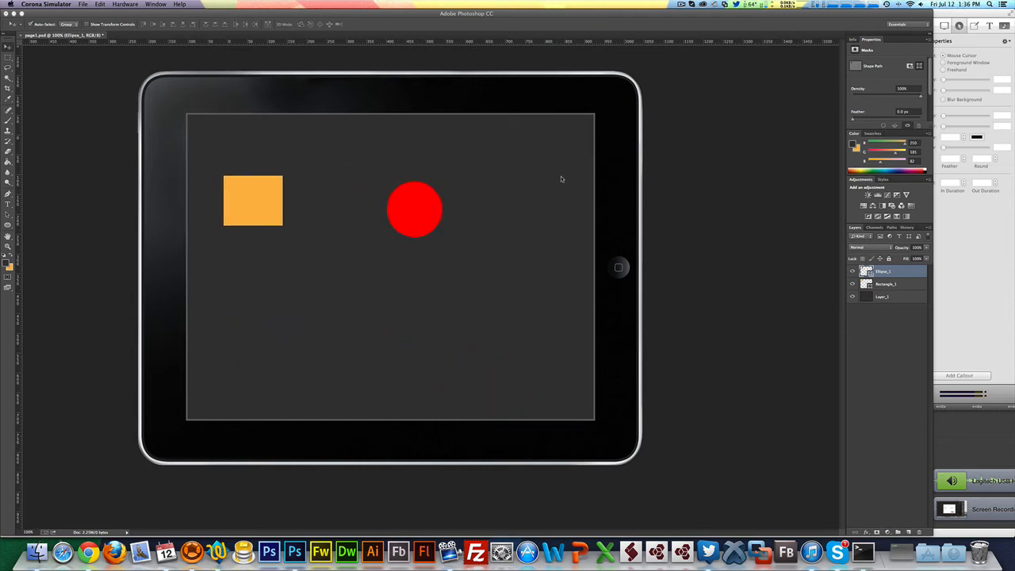
# Step: Compare the Photoshop page layout with the published animation running in Corona Simulator, and return to Photoshop
pyautogui.click(652, 185)
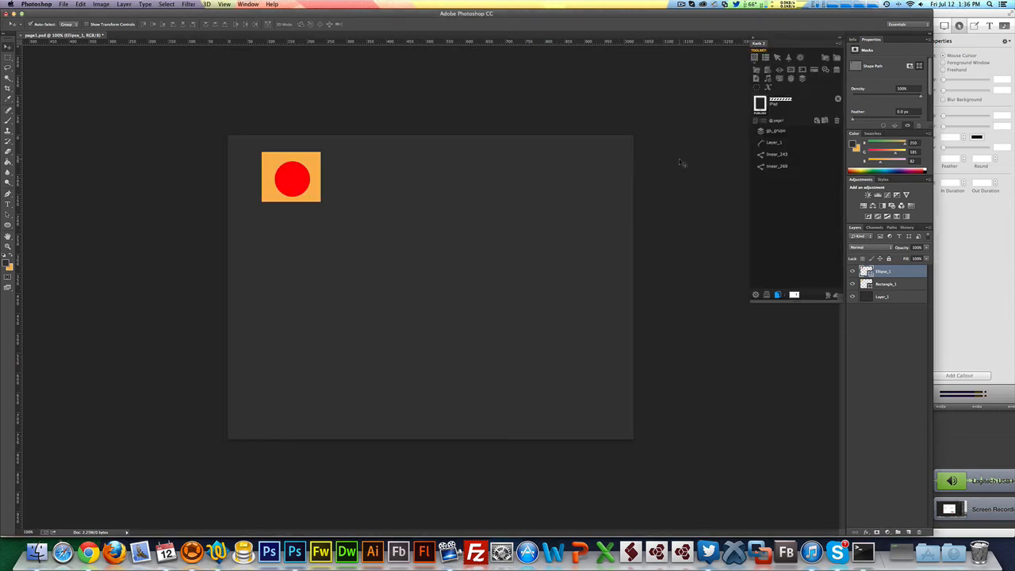
pyautogui.press('super+Tab')
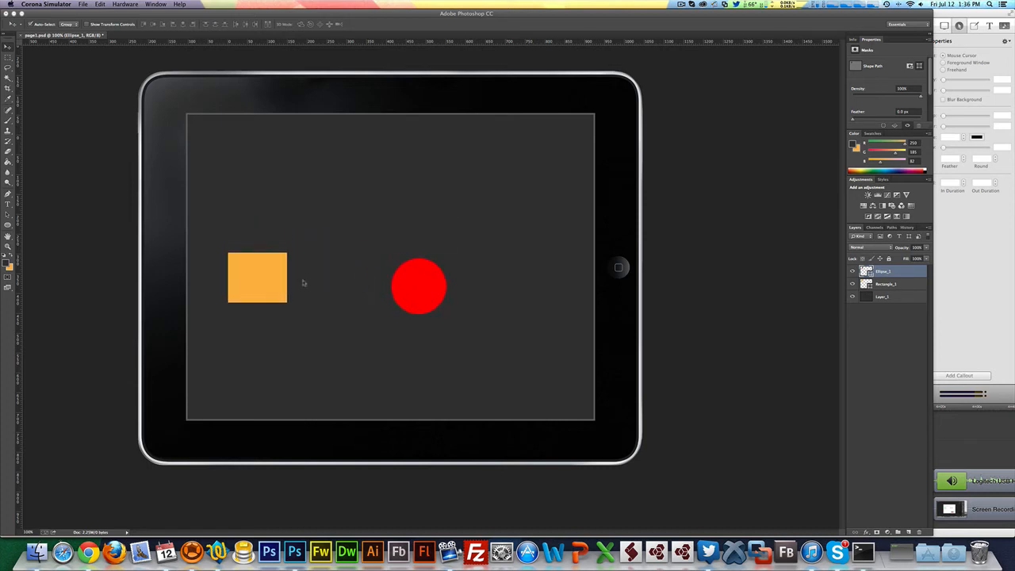
pyautogui.click(678, 193)
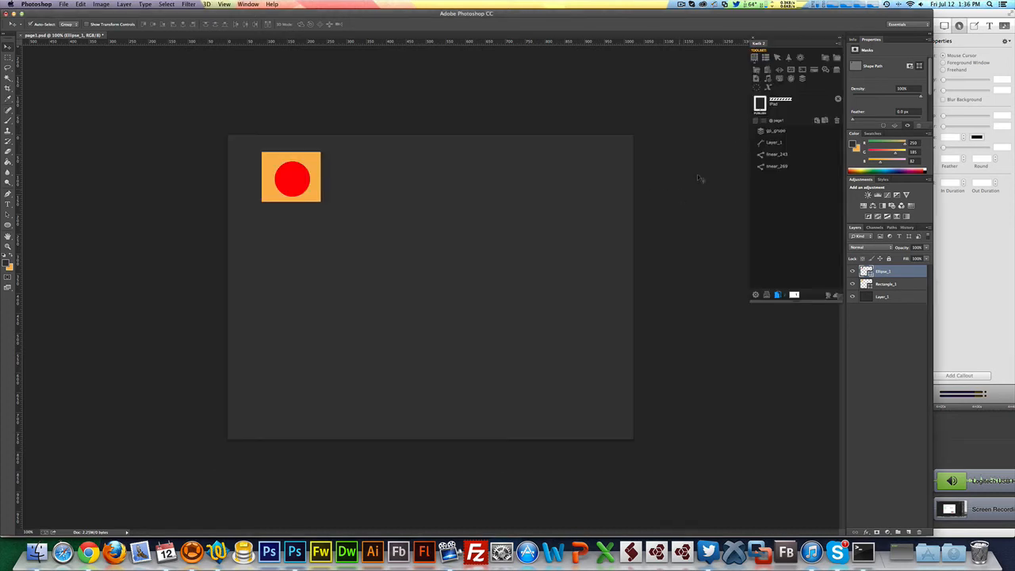
# Step: Let group animations control the end position of the linear_269 animation and publish the project again
pyautogui.doubleClick(777, 166)
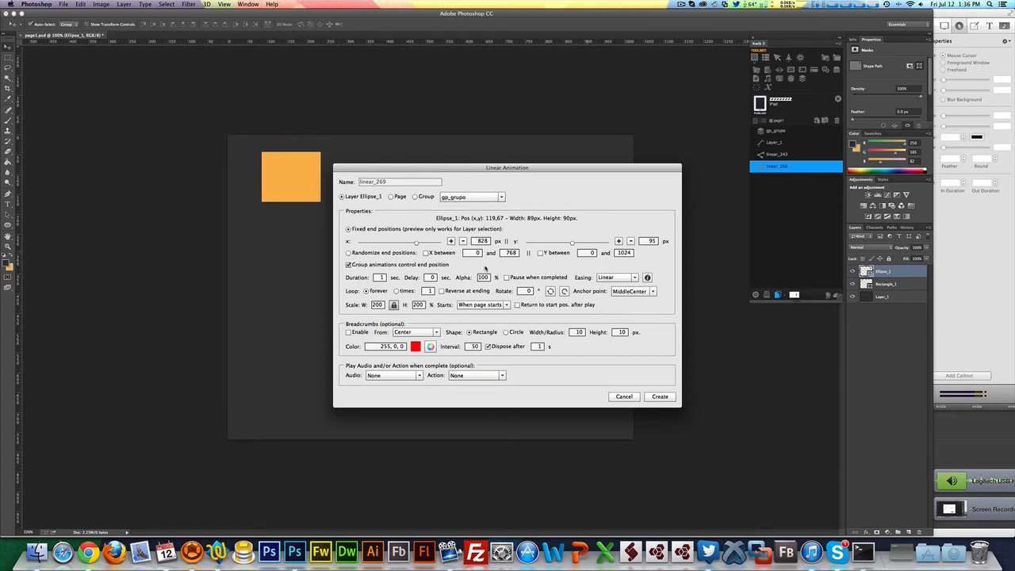
pyautogui.click(652, 395)
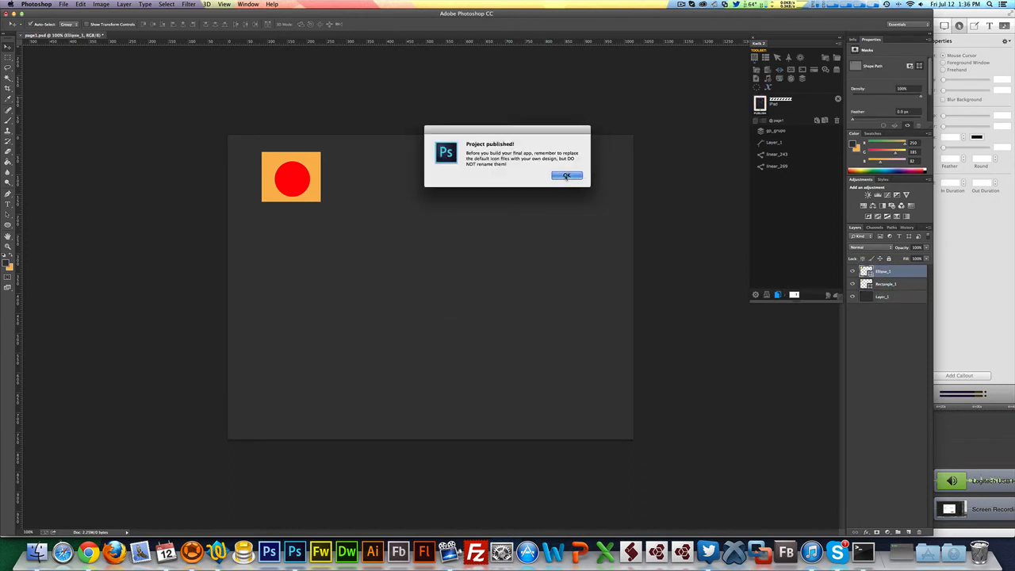
pyautogui.click(566, 175)
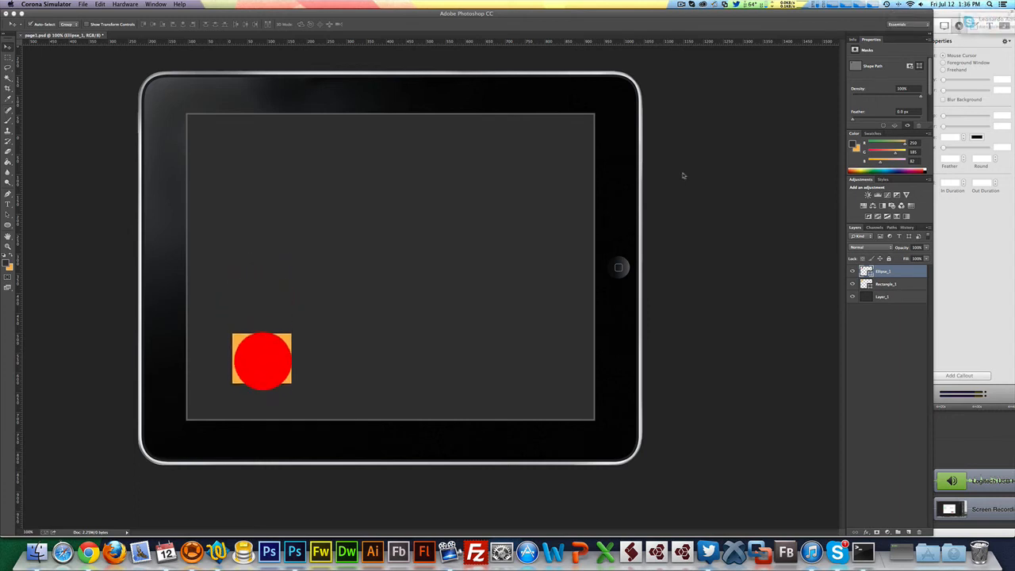
pyautogui.click(666, 234)
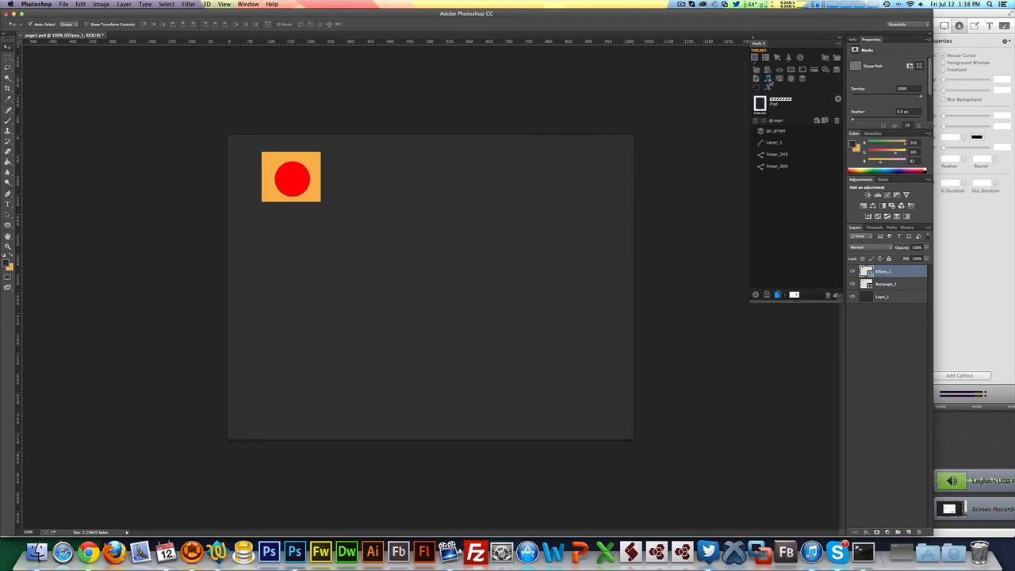
pyautogui.click(768, 80)
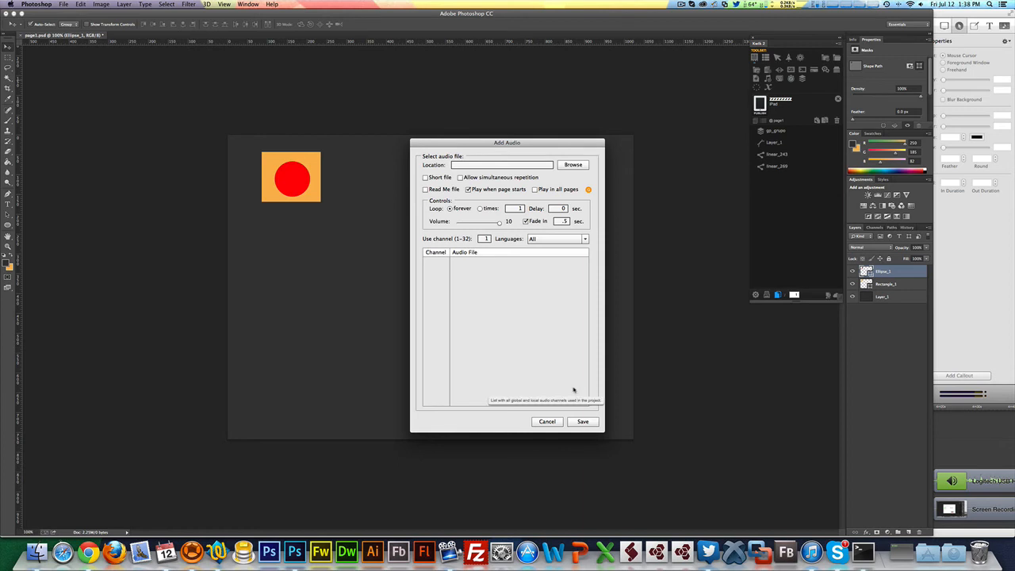
pyautogui.click(548, 422)
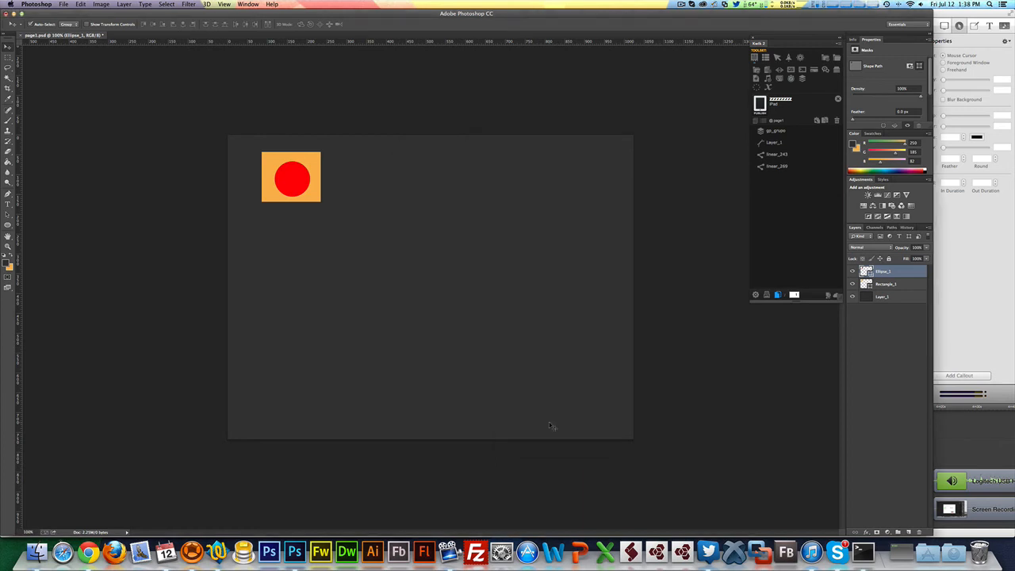
# Step: Switch to Finder and examine the contents of the zzzzzzzz project folder inside the K2 documents folder
pyautogui.press('super+Tab')
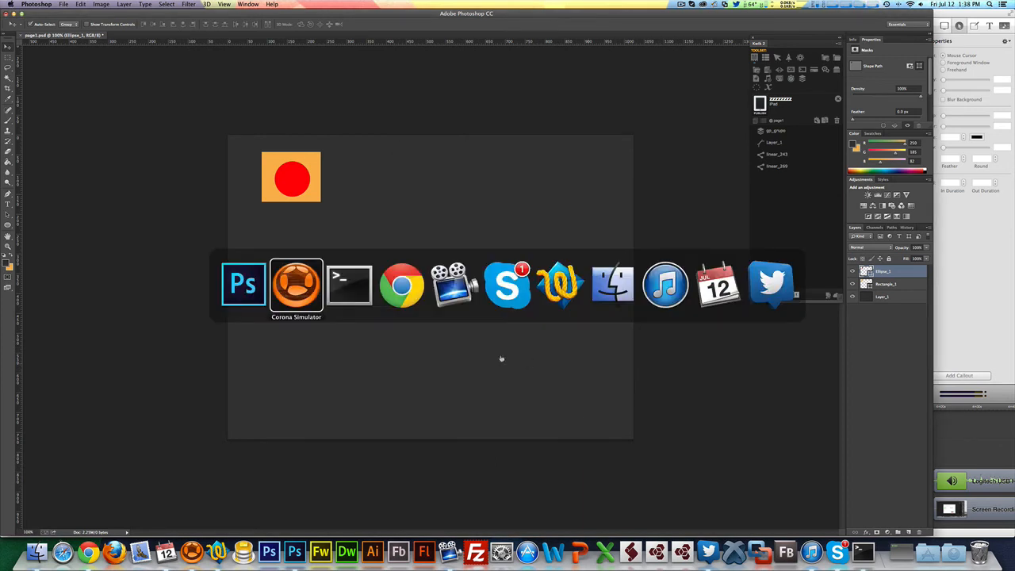
pyautogui.press('super+Tab')
pyautogui.press('super+Tab')
pyautogui.press('super+Tab')
pyautogui.press('super+Tab')
pyautogui.press('super+Tab')
pyautogui.press('super+Tab')
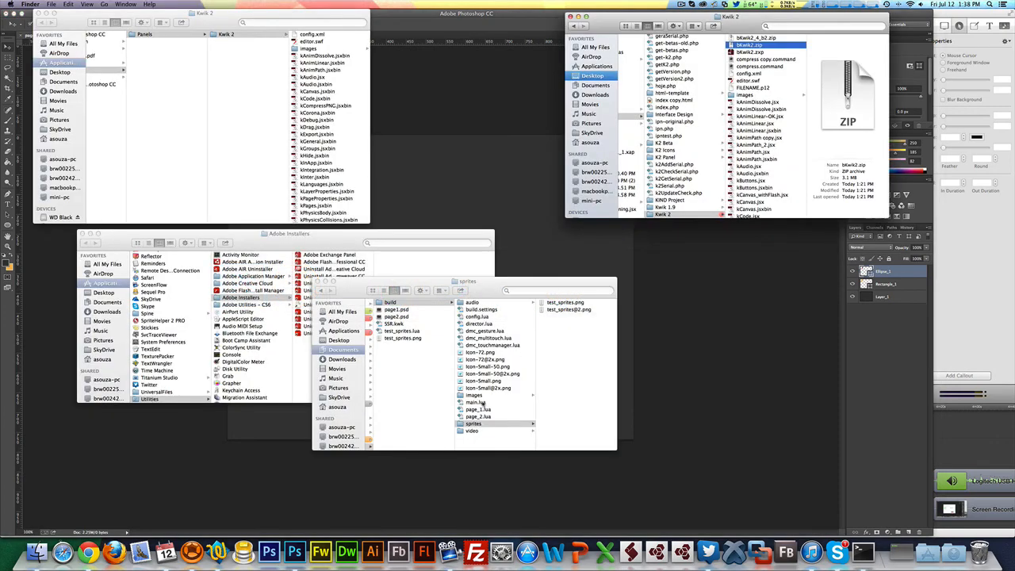
pyautogui.hscroll(-10, 412, 356)
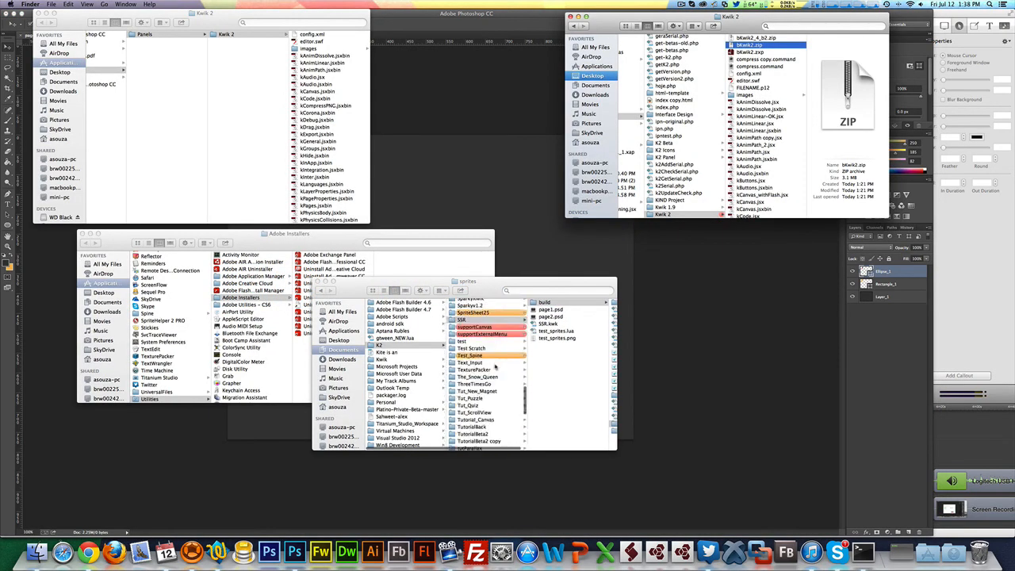
pyautogui.scroll(-2, 481, 407)
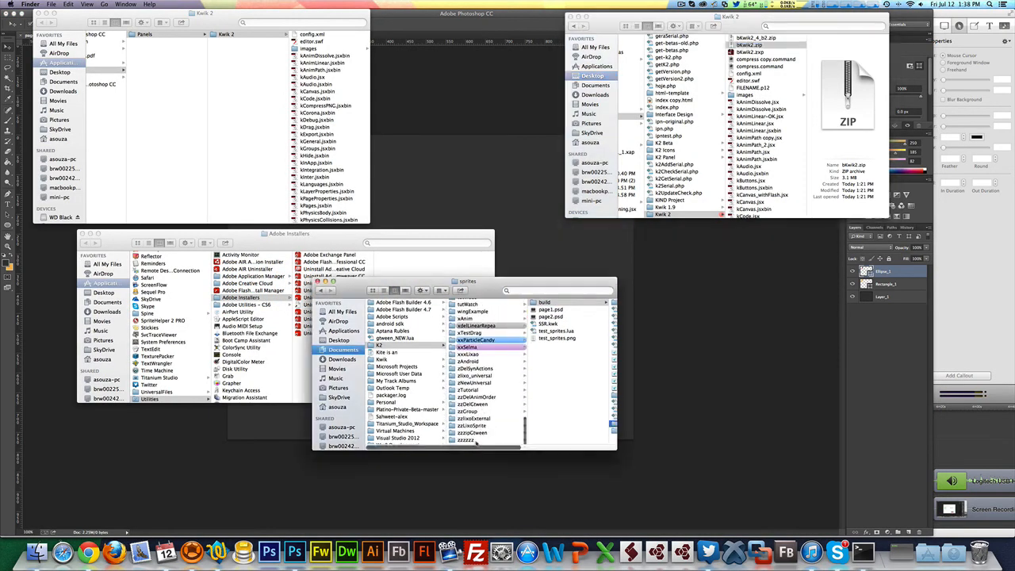
pyautogui.click(476, 444)
pyautogui.click(476, 445)
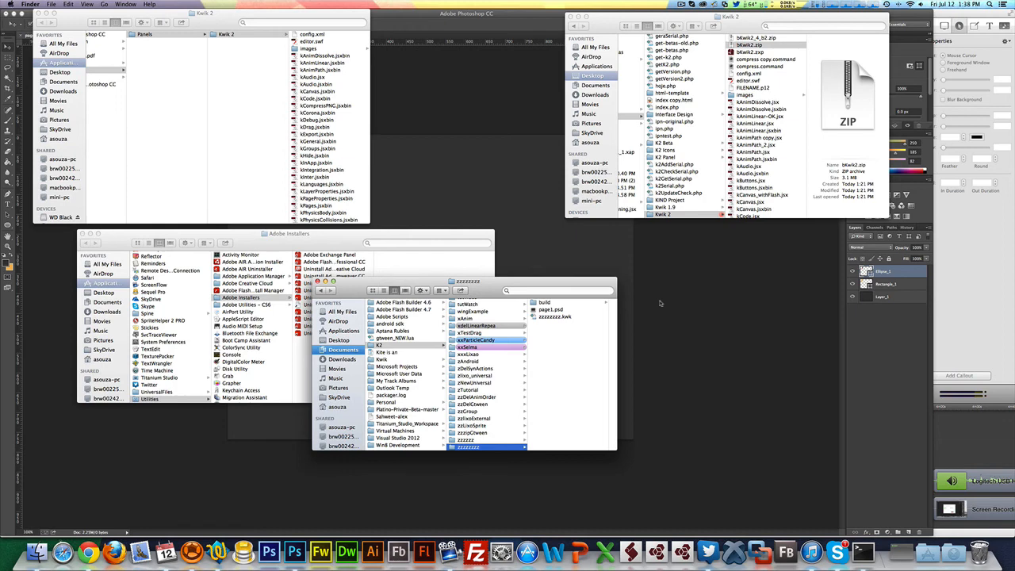
pyautogui.click(573, 311)
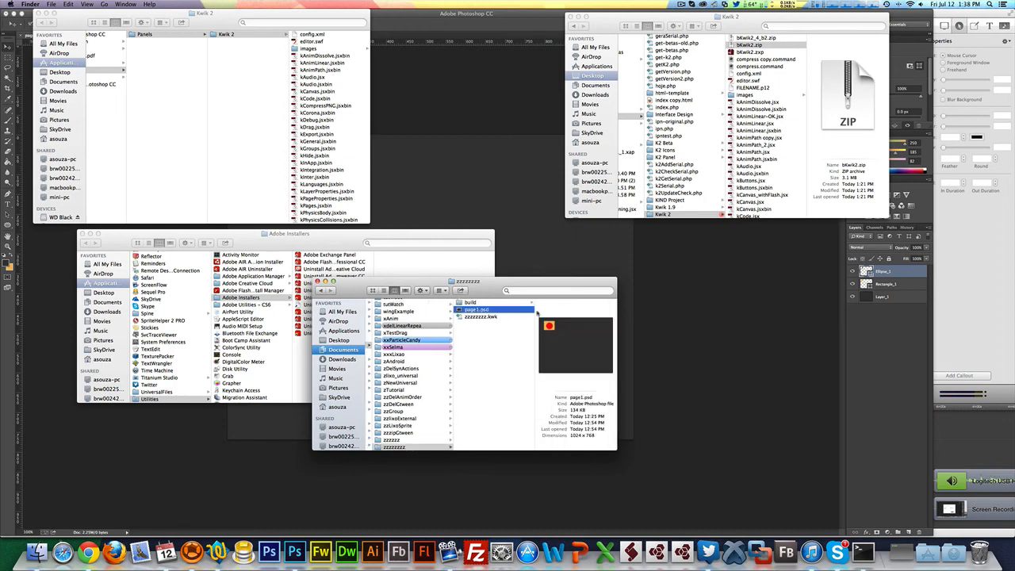
pyautogui.press('Up')
# Step: Switch to Photoshop and add a text layer reading "sdhfsd" near the middle of the canvas
pyautogui.click(670, 326)
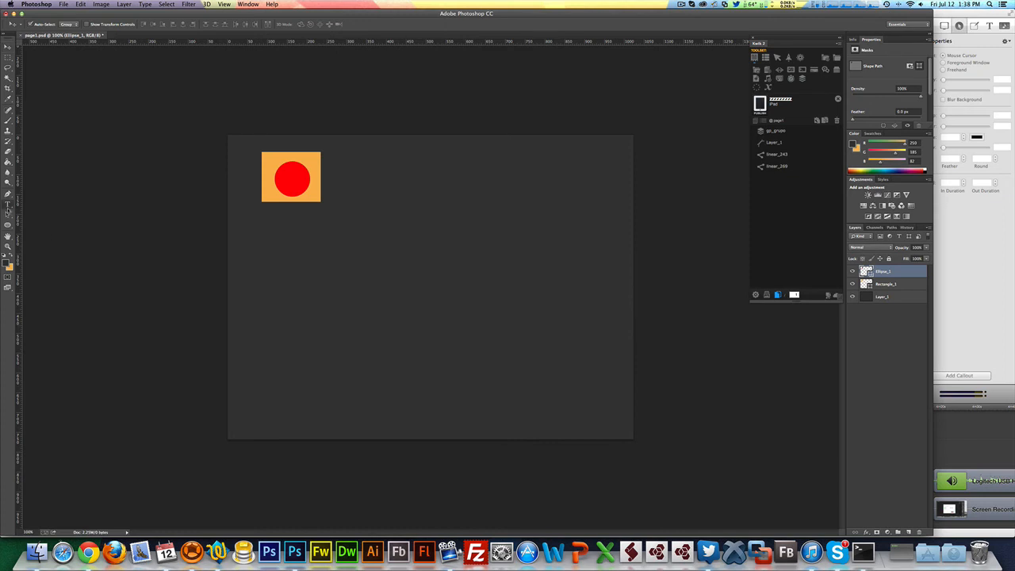
pyautogui.press('t')
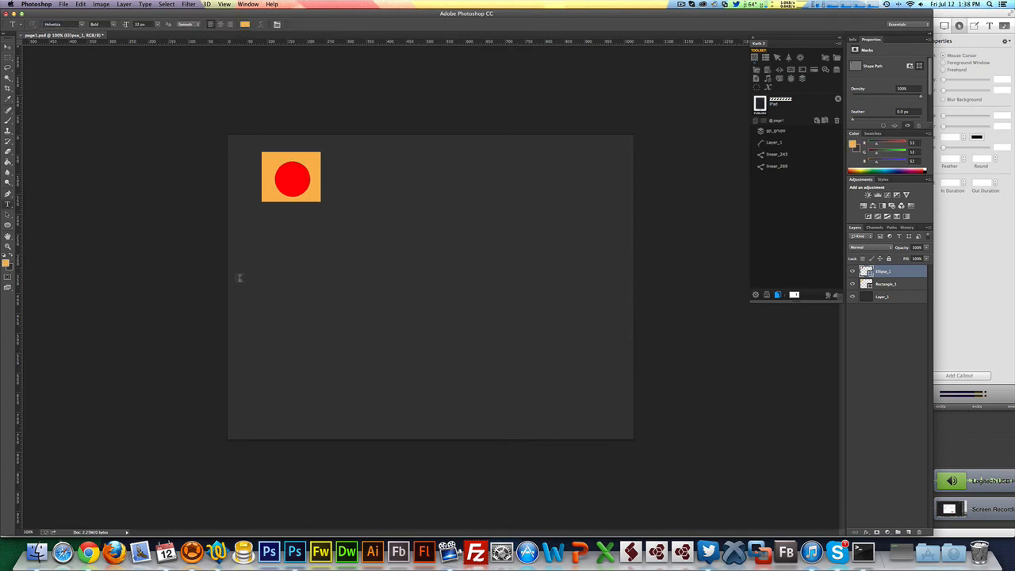
pyautogui.click(362, 299)
pyautogui.write('sdhfsd')
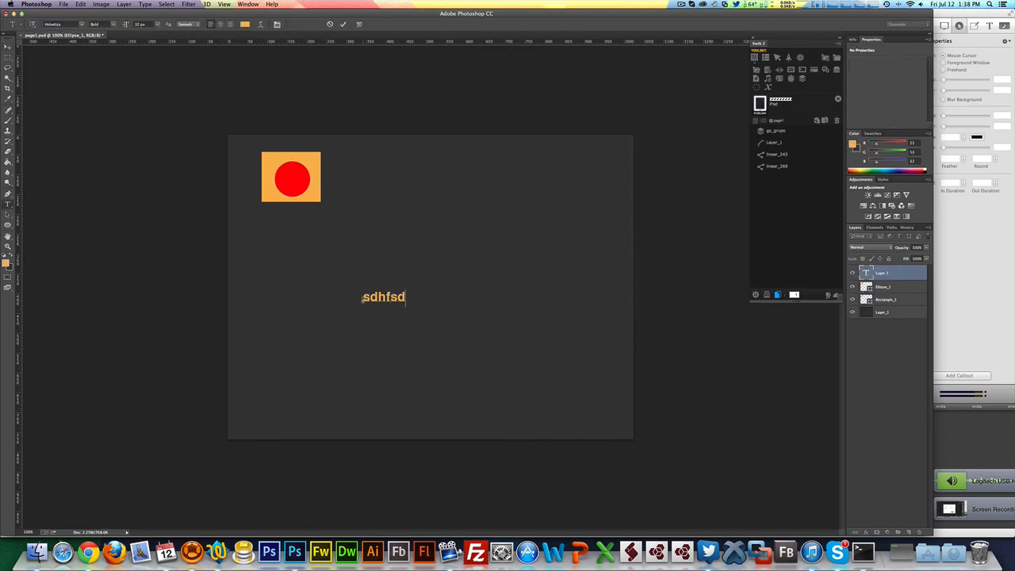
pyautogui.click(8, 47)
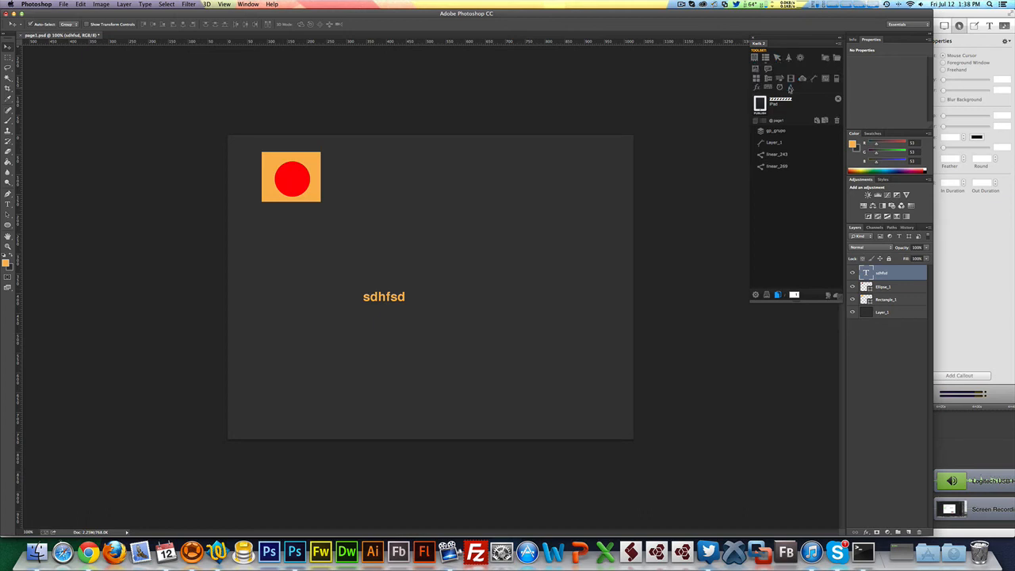
# Step: Start a Kwik Text Replacement for the sdhfsd layer and dismiss the backup path notice
pyautogui.click(790, 89)
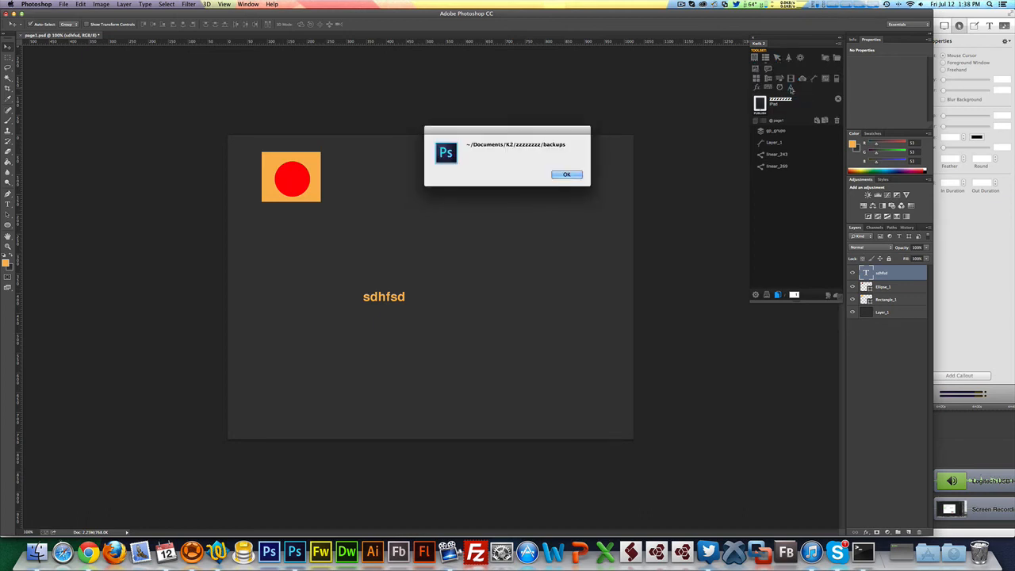
pyautogui.click(566, 175)
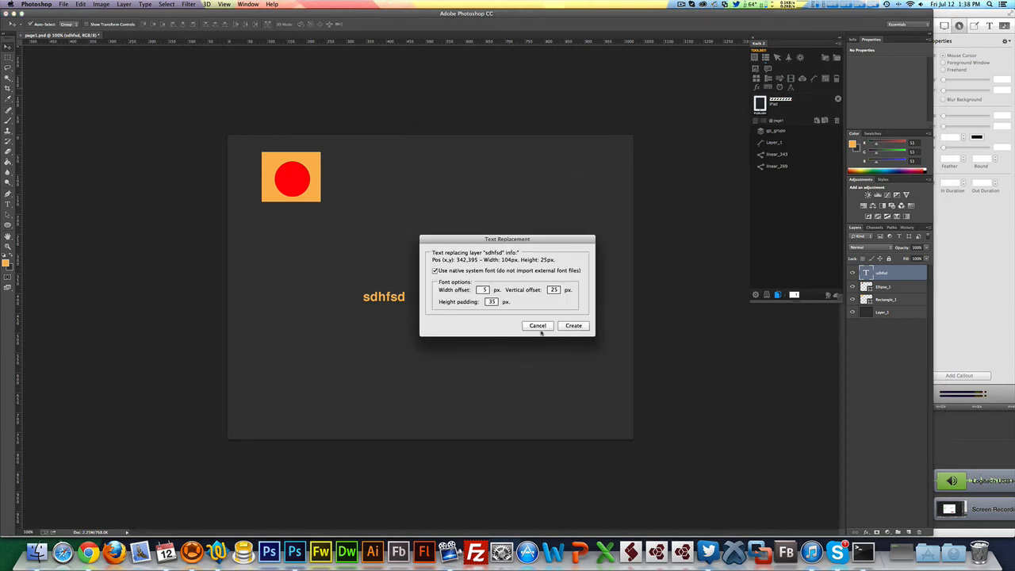
pyautogui.click(538, 329)
# Step: Switch to Finder, inspect the zzzzzzzz_7_12_13_38.kwk file in the project's backups folder, and return to Photoshop
pyautogui.press('super+Tab')
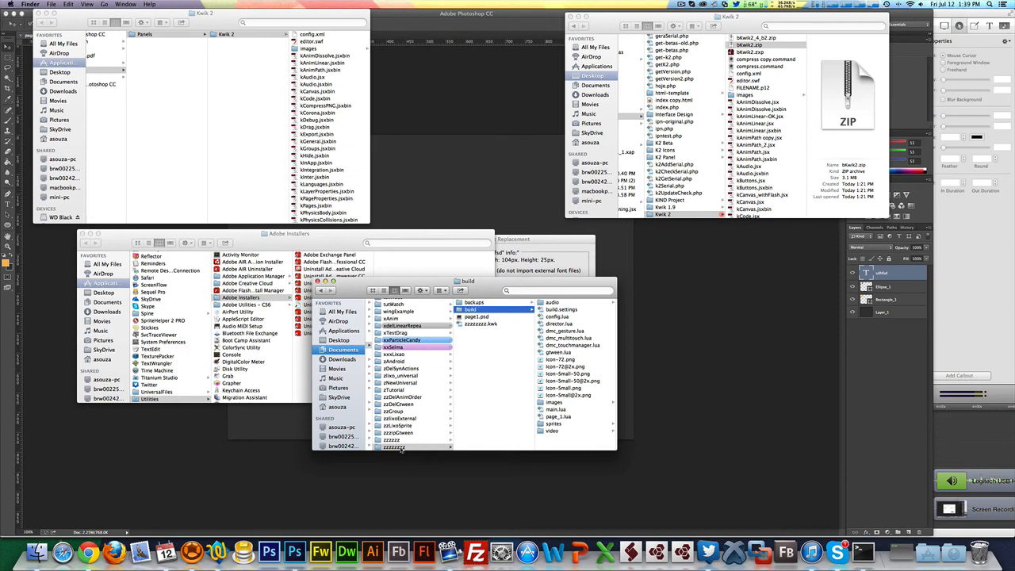
pyautogui.click(475, 304)
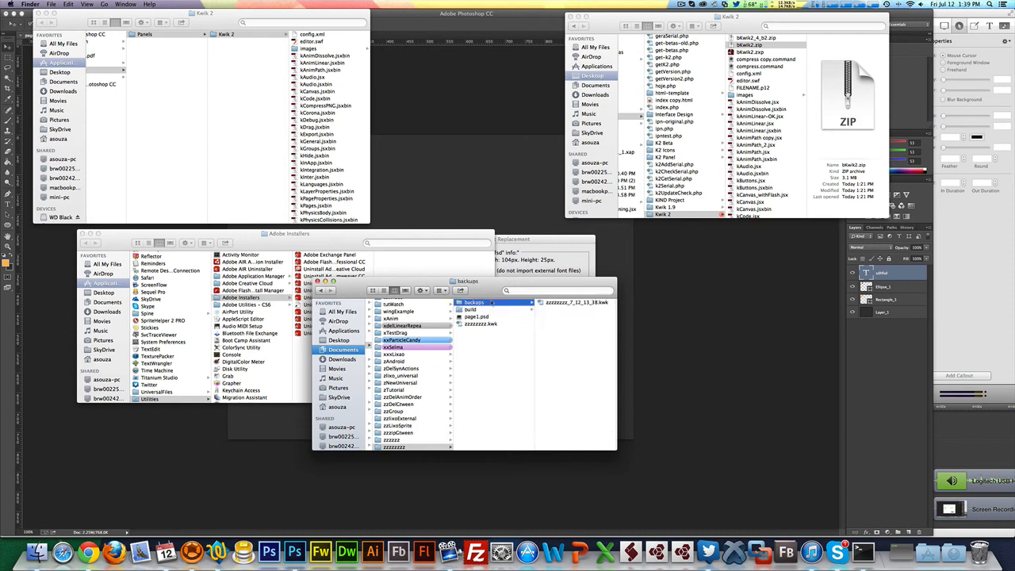
pyautogui.click(566, 305)
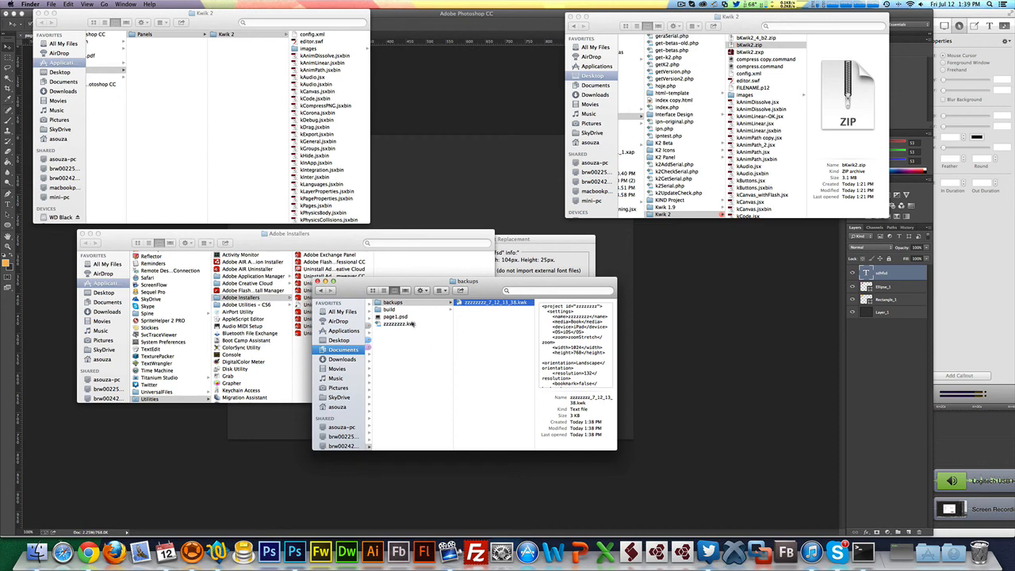
pyautogui.click(540, 260)
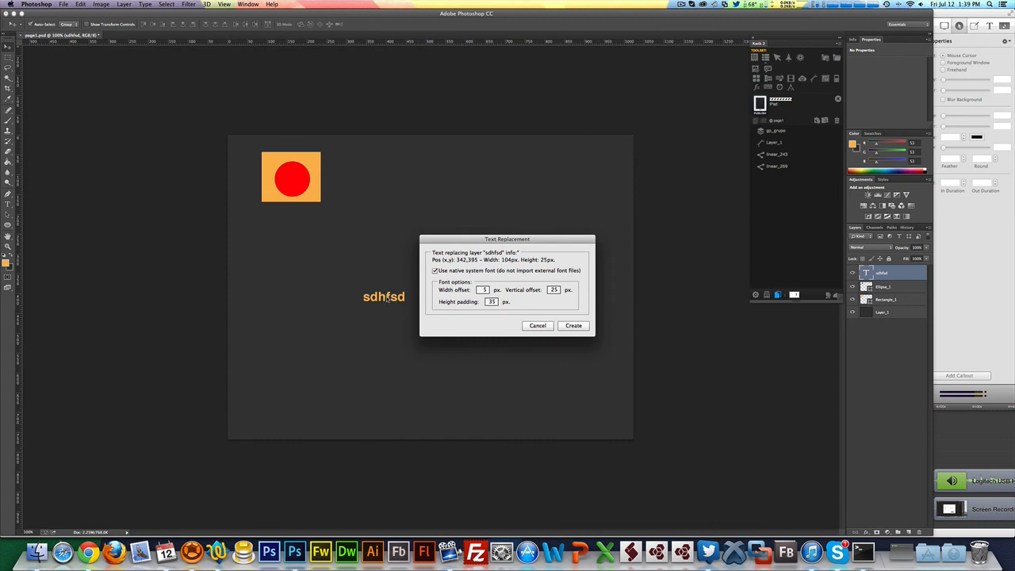
# Step: Cancel the Text Replacement for the sdhfsd layer without creating it
pyautogui.click(535, 326)
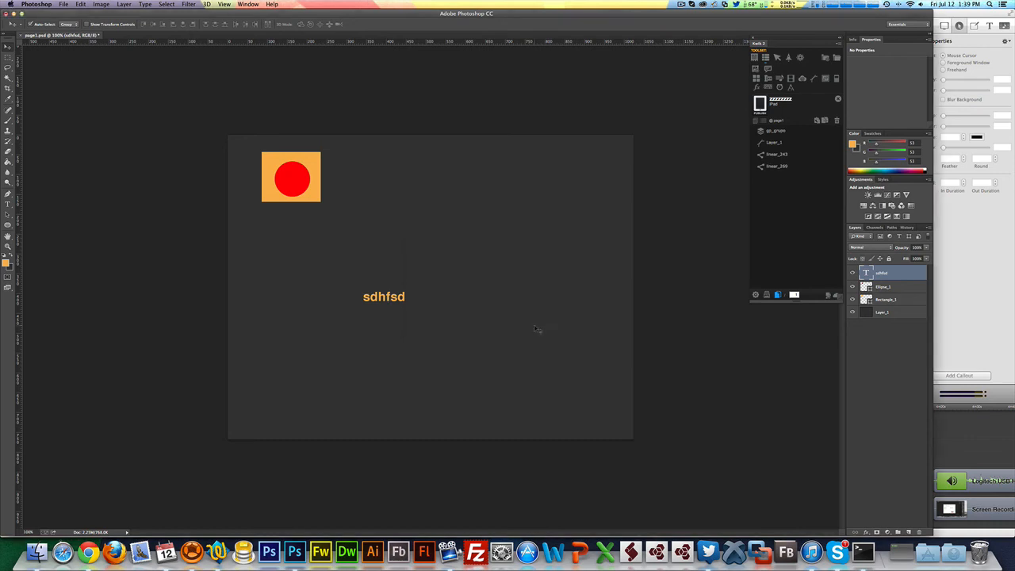
# Step: Switch to Finder and examine the date and time parts of the zzzzzzzz_7_12_13_38.kwk file name in the backups folder, without renaming the file
pyautogui.press('super+Tab')
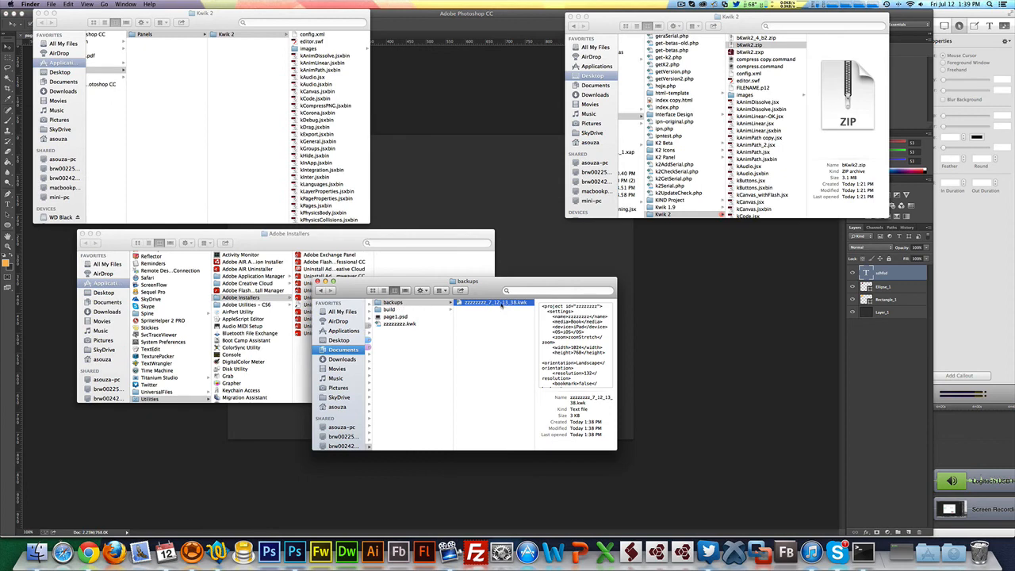
pyautogui.click(485, 305)
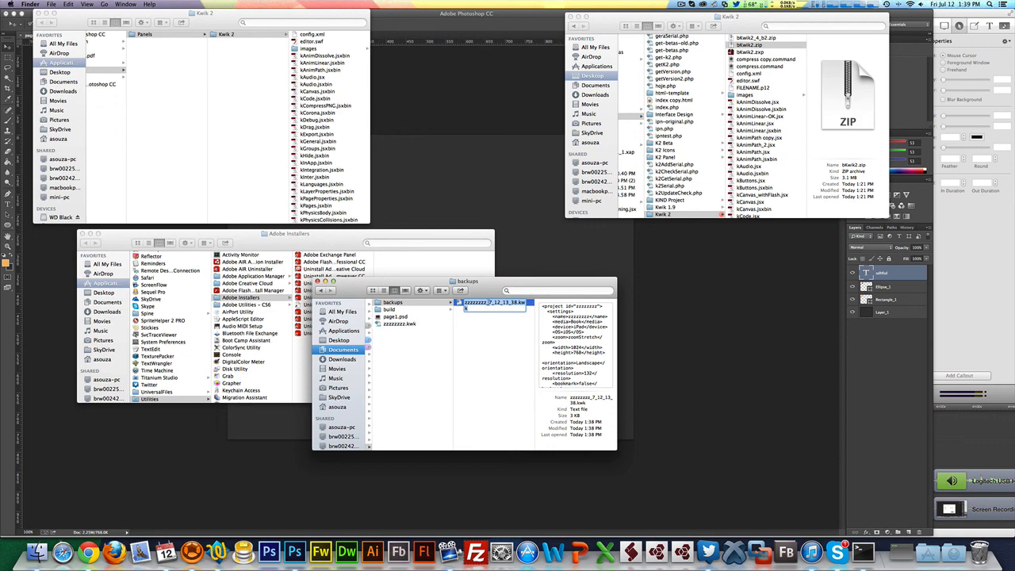
pyautogui.click(487, 305)
pyautogui.moveTo(488, 302); pyautogui.dragTo(512, 302)
pyautogui.click(502, 304)
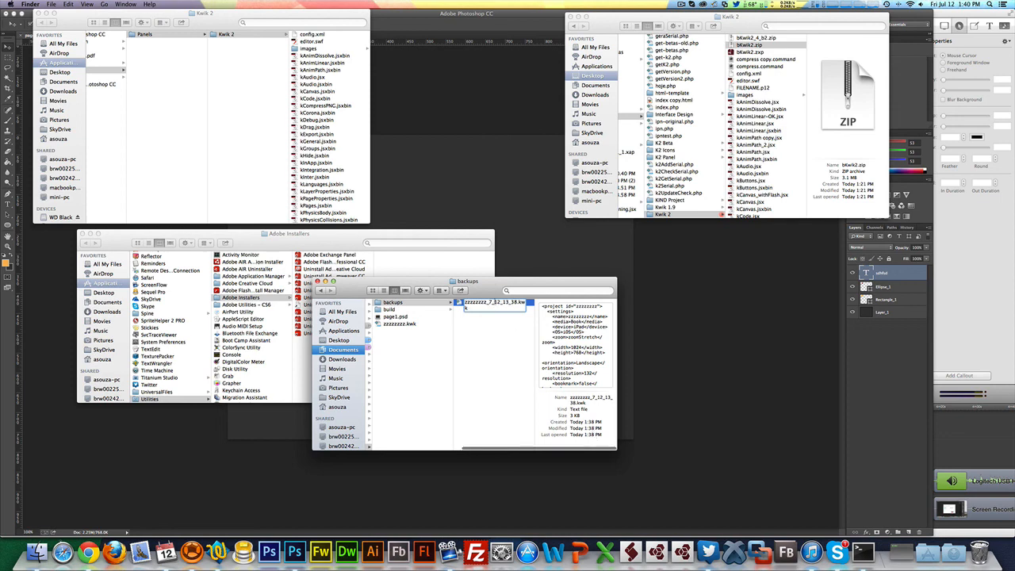
pyautogui.click(501, 322)
pyautogui.click(476, 305)
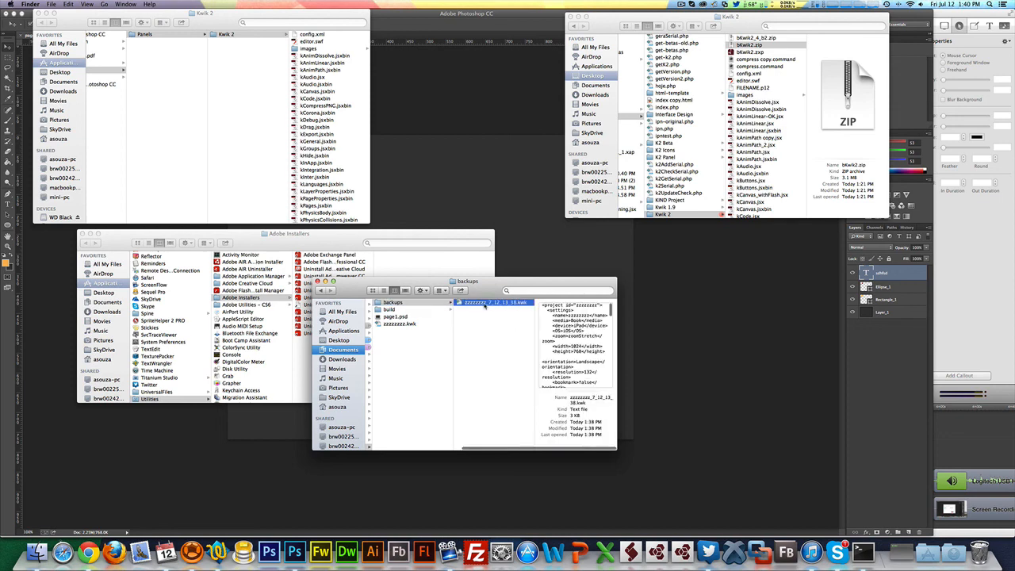
pyautogui.click(496, 306)
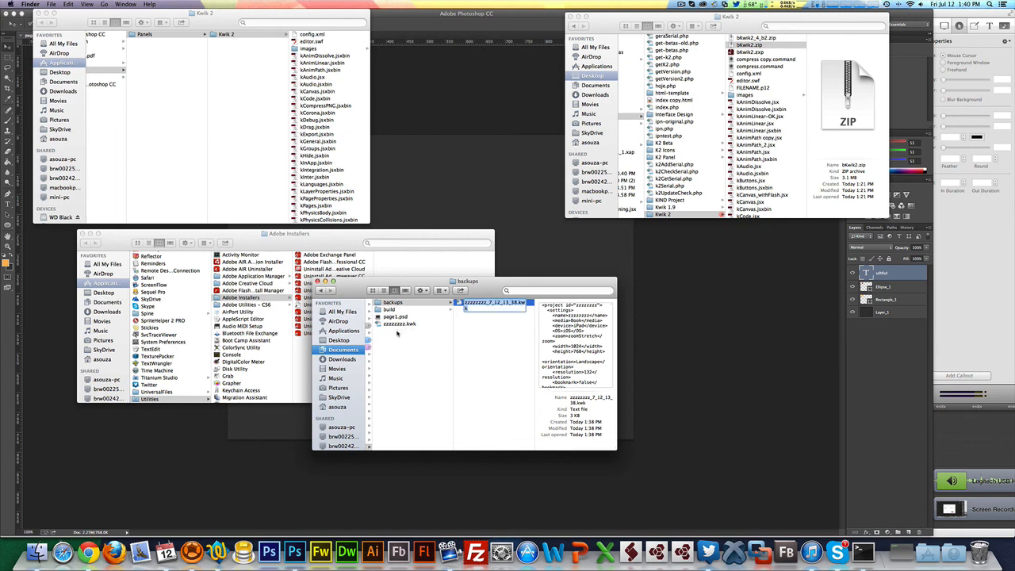
pyautogui.click(514, 349)
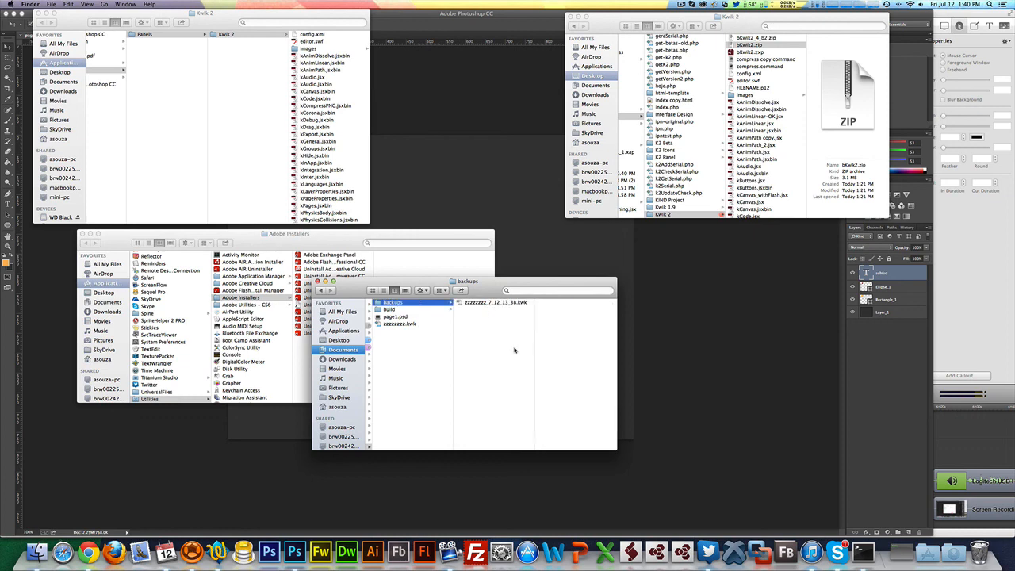